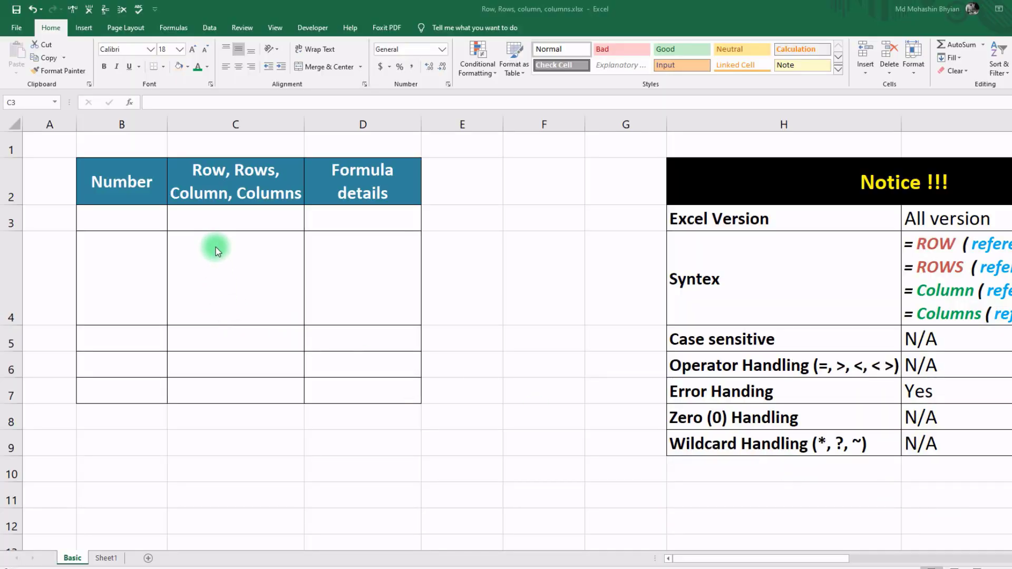
Step: Enter the formula =ROW(B3) in cell C3
{"action": "left_click", "coordinate": [252, 218]}
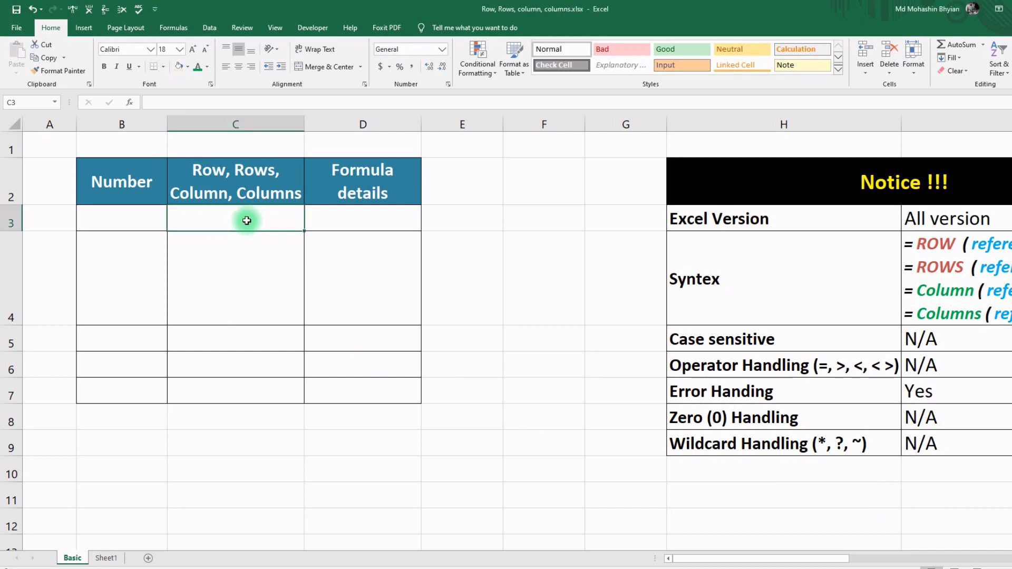
{"action": "type", "text": "=ROW"}
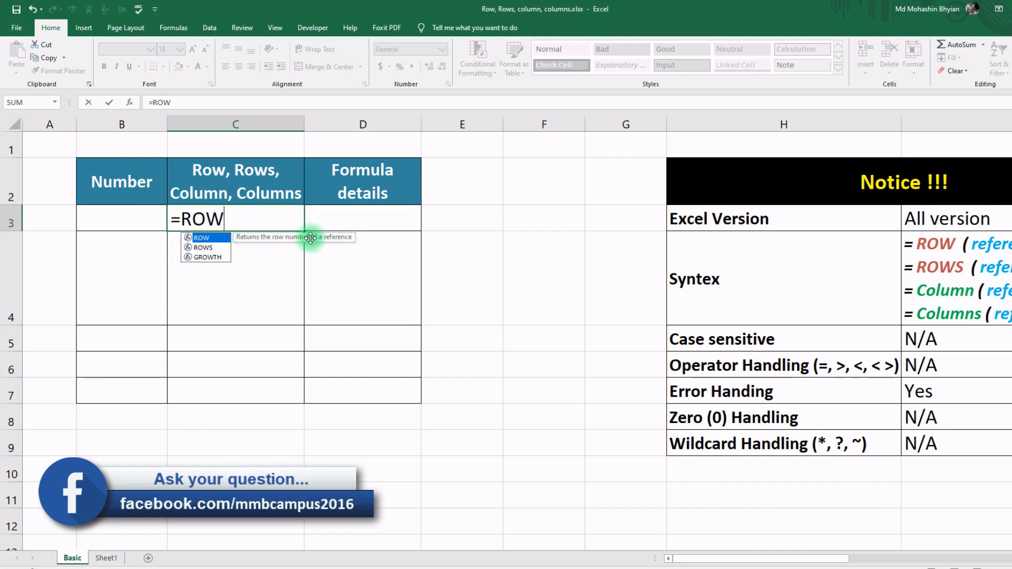
{"action": "type", "text": "("}
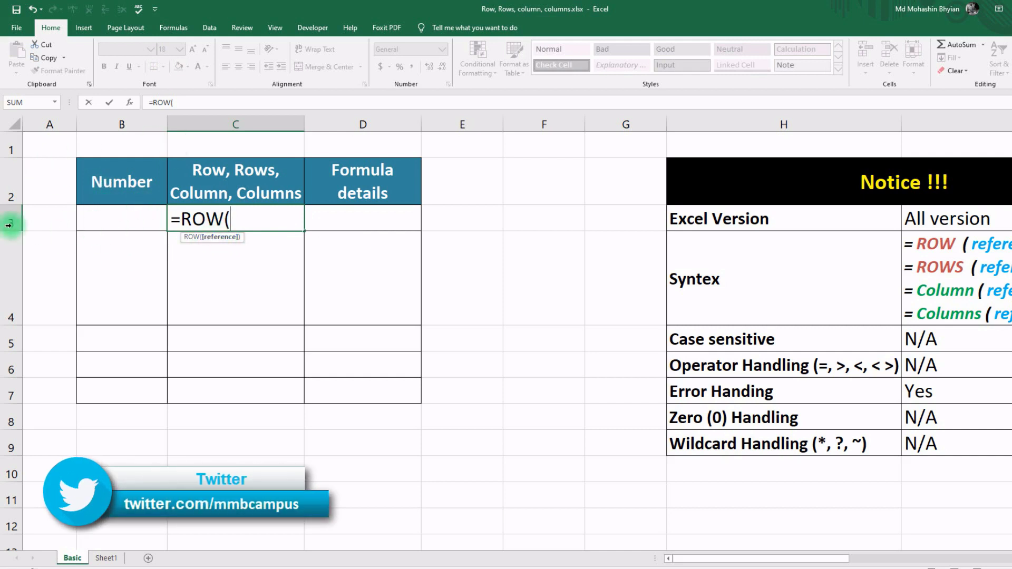
{"action": "left_click", "coordinate": [122, 221]}
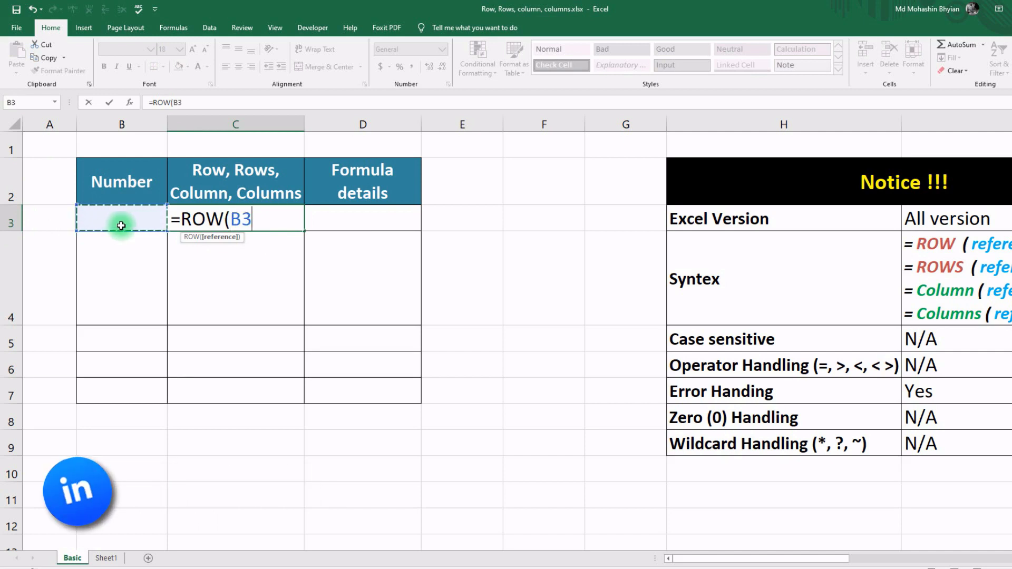
{"action": "type", "text": ")"}
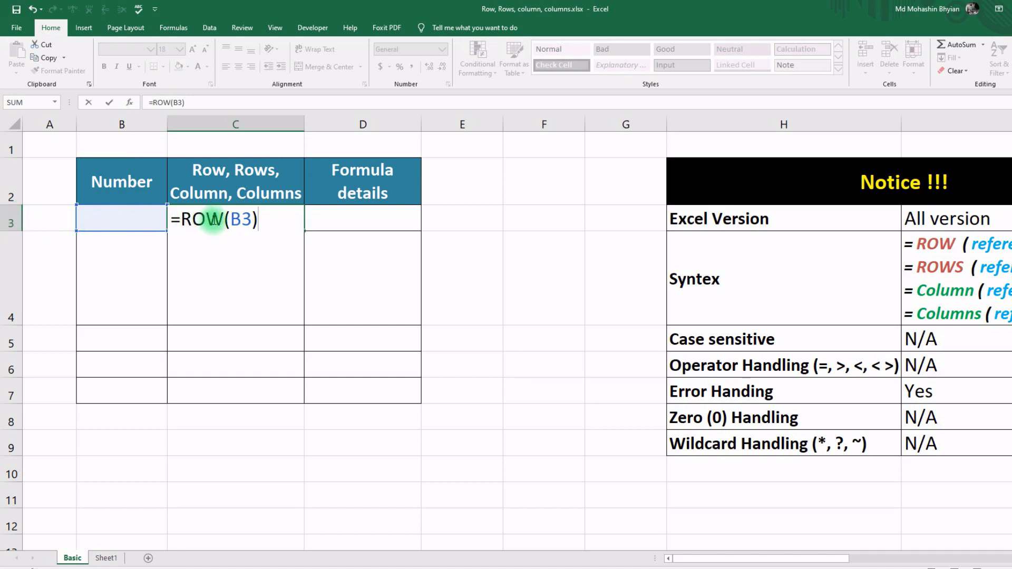
{"action": "key", "text": "ctrl+Return"}
{"action": "left_click", "coordinate": [199, 103]}
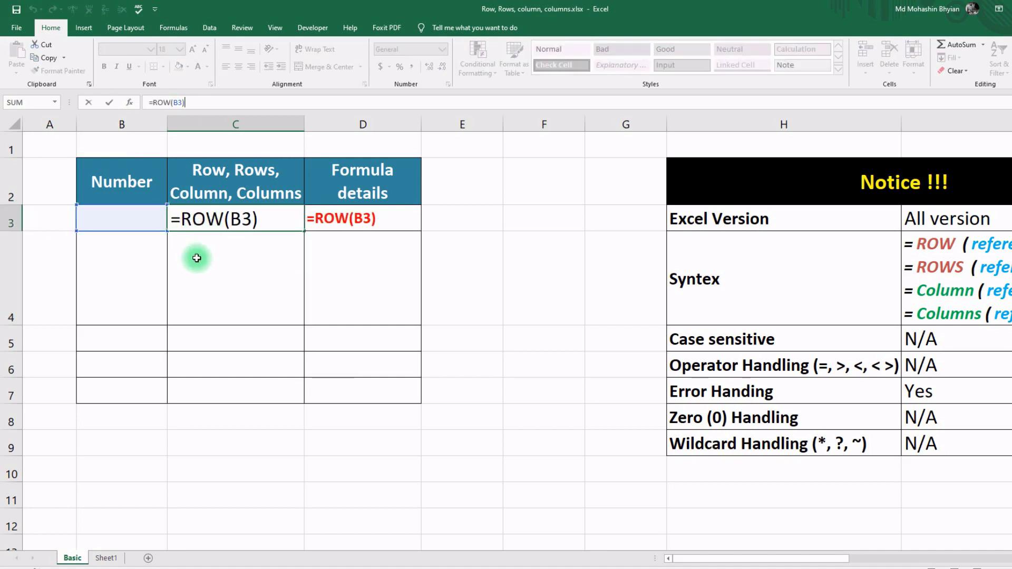
{"action": "key", "text": "Return"}
Step: Enter the formula =ROW(B8) in cell C4
{"action": "type", "text": "=R"}
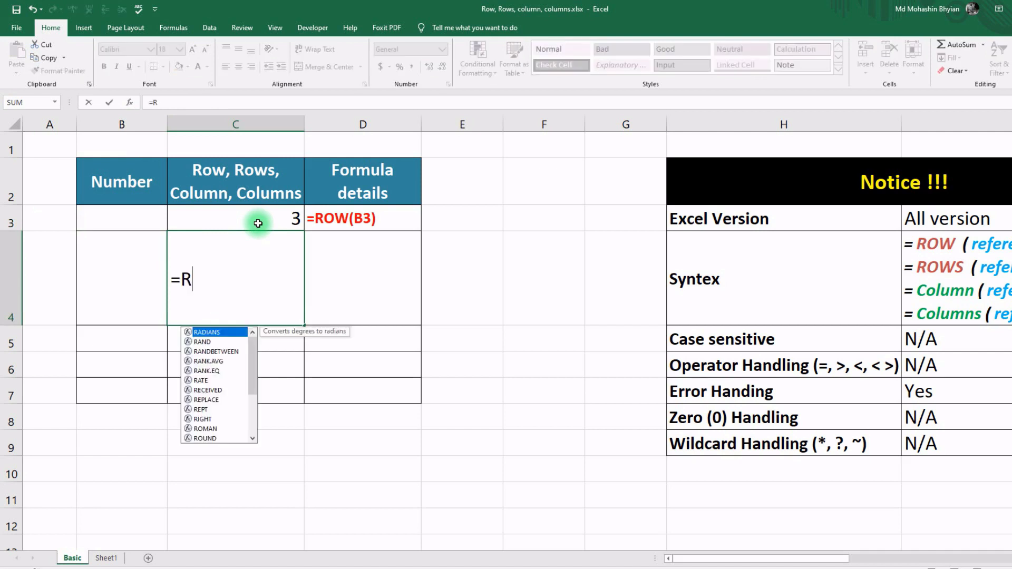
{"action": "type", "text": "OW("}
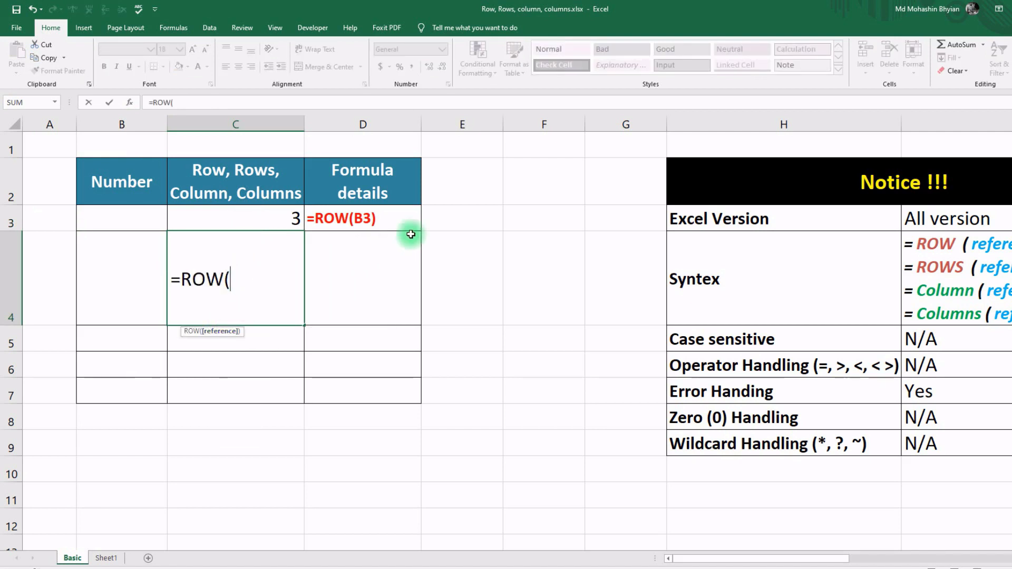
{"action": "left_click", "coordinate": [119, 415]}
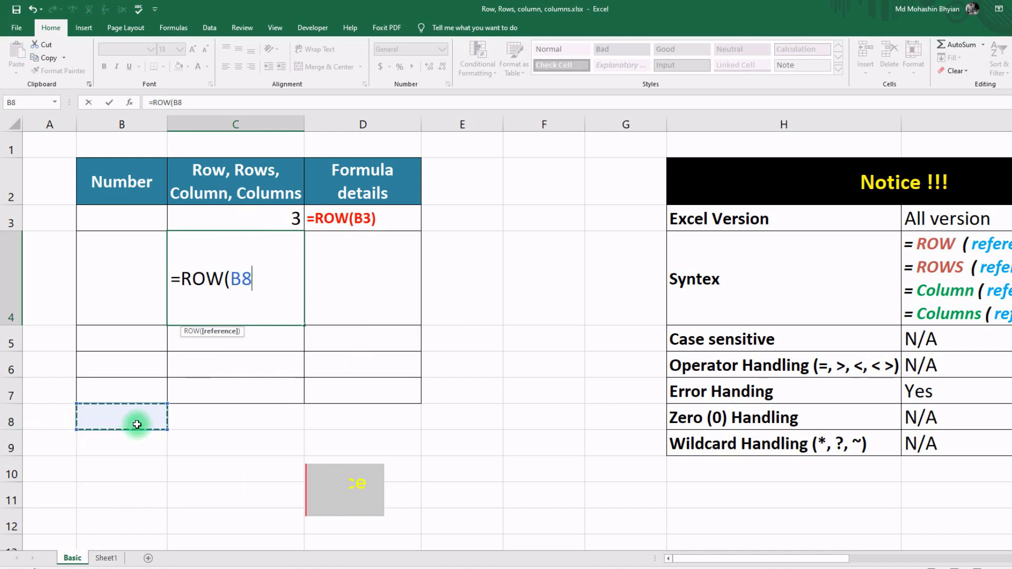
{"action": "type", "text": ")"}
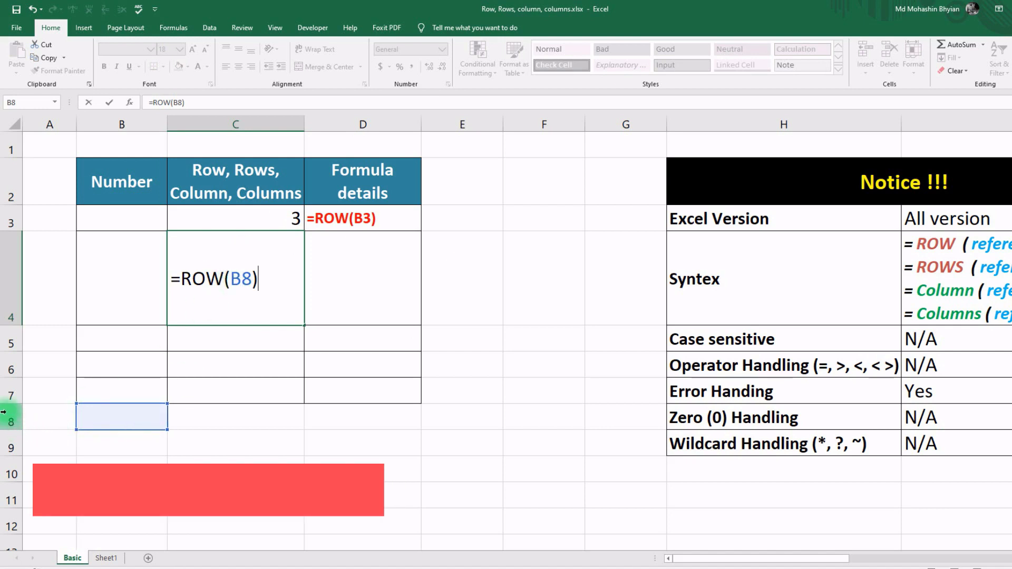
{"action": "left_click", "coordinate": [245, 339]}
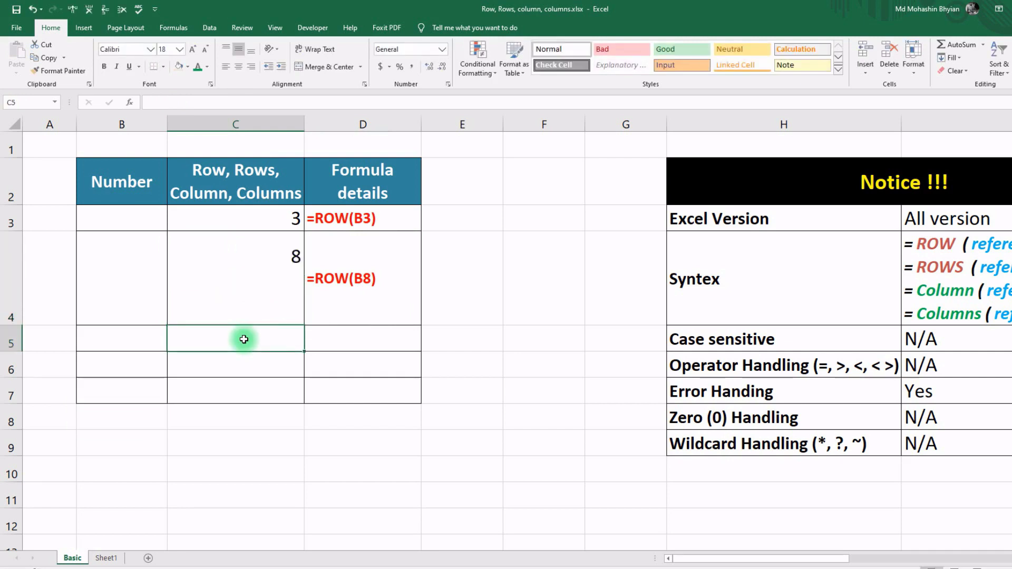
Step: Enter the formula =ROWS(D3:D7) in cell C5, using the Formula details cells as the array
{"action": "type", "text": "=ROW"}
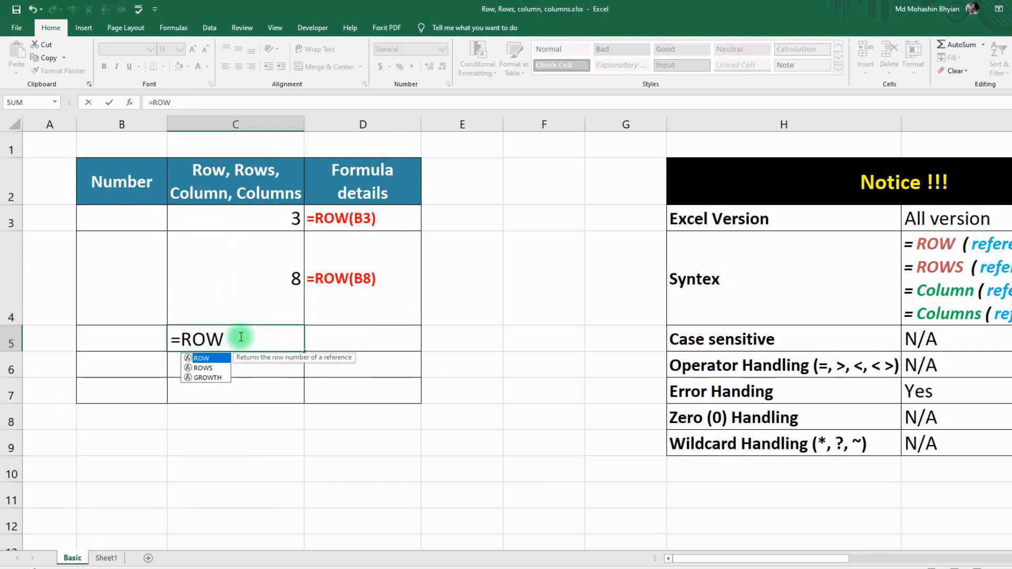
{"action": "double_click", "coordinate": [210, 367]}
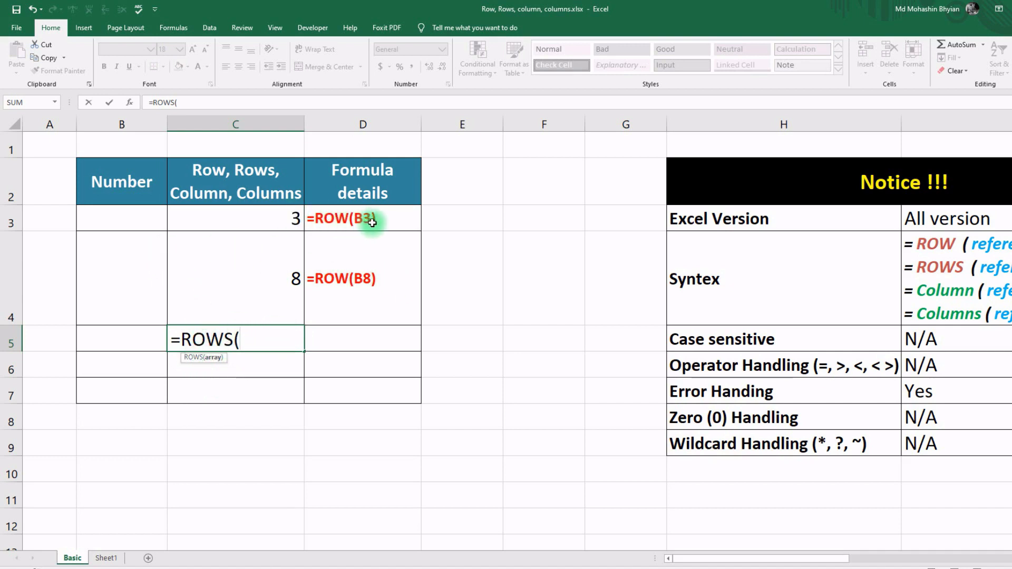
{"action": "left_click_drag", "start_coordinate": [372, 222], "coordinate": [378, 391]}
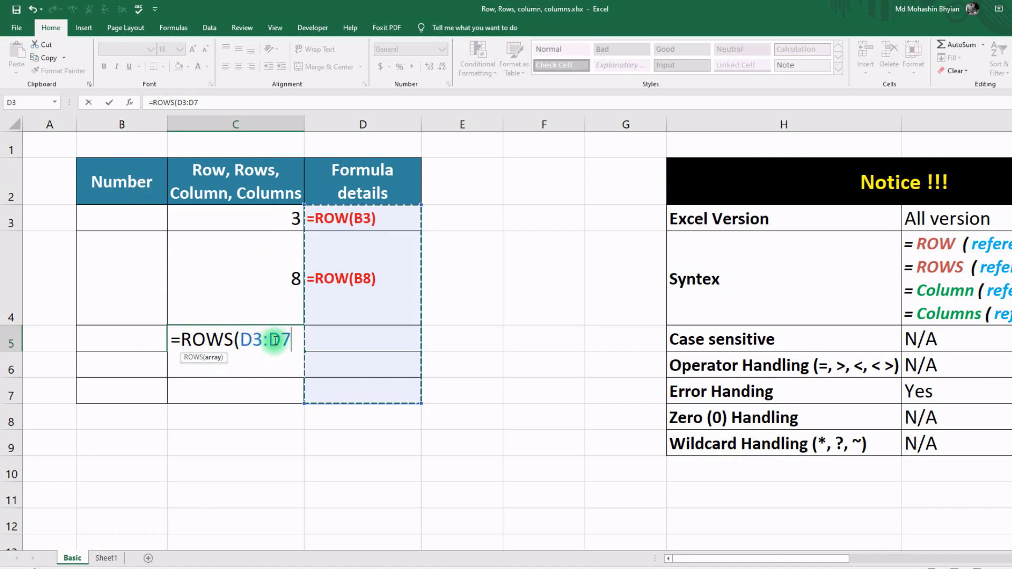
{"action": "type", "text": ")"}
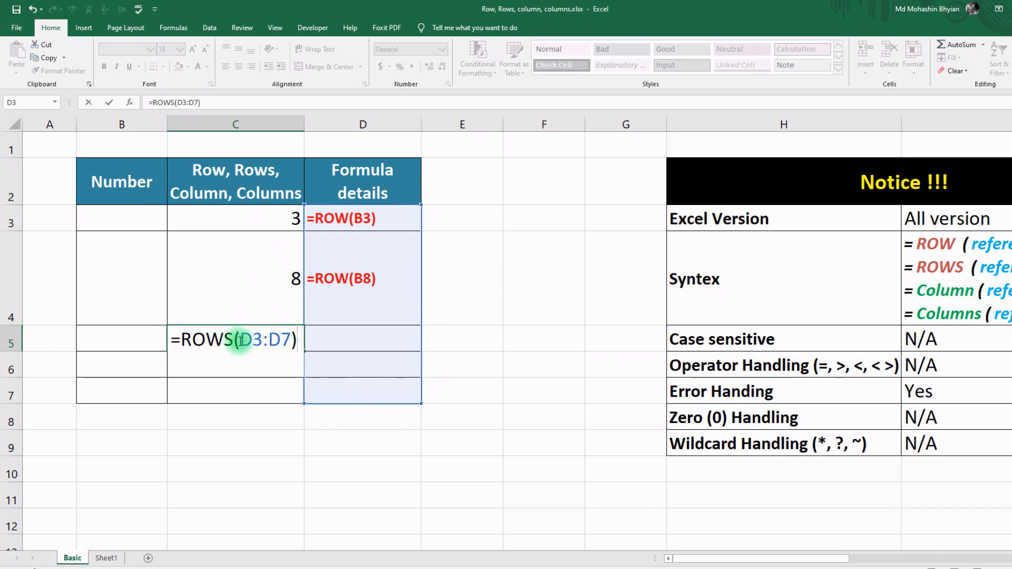
{"action": "left_click_drag", "start_coordinate": [241, 341], "coordinate": [292, 339]}
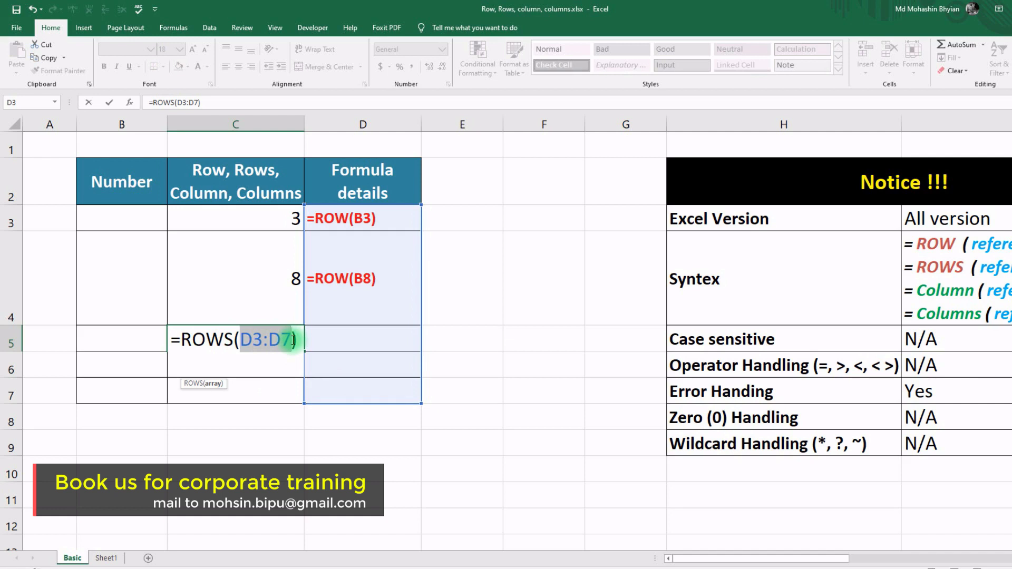
{"action": "key", "text": "ctrl+Return"}
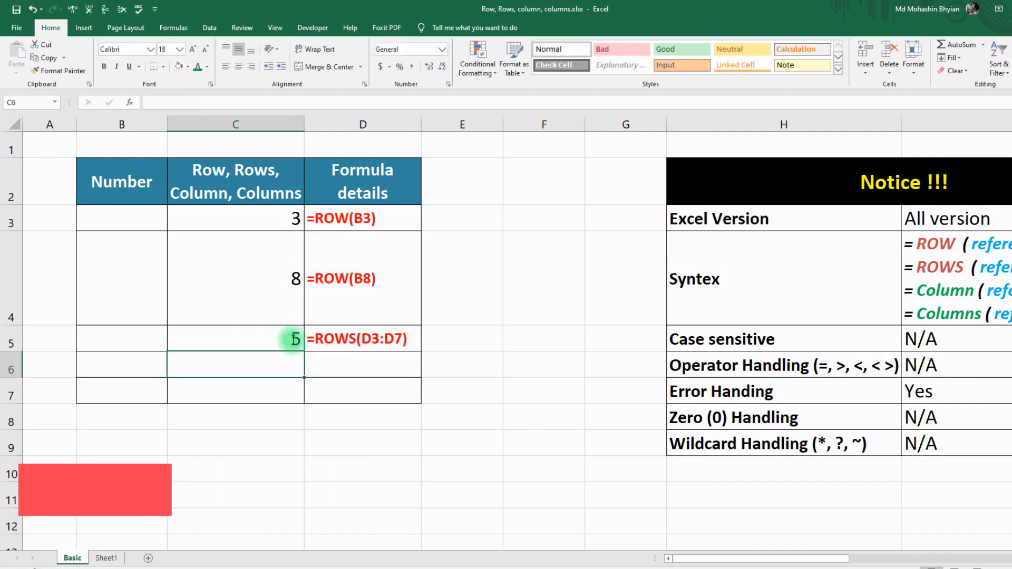
Step: Change the ROW reference in cell C4 to the range B3:B7
{"action": "double_click", "coordinate": [261, 287]}
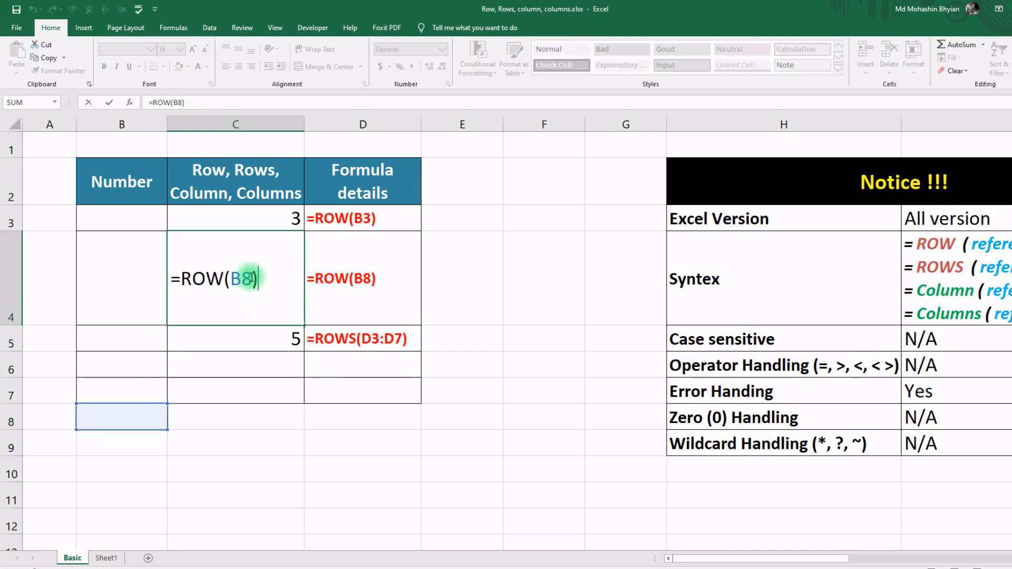
{"action": "double_click", "coordinate": [251, 278]}
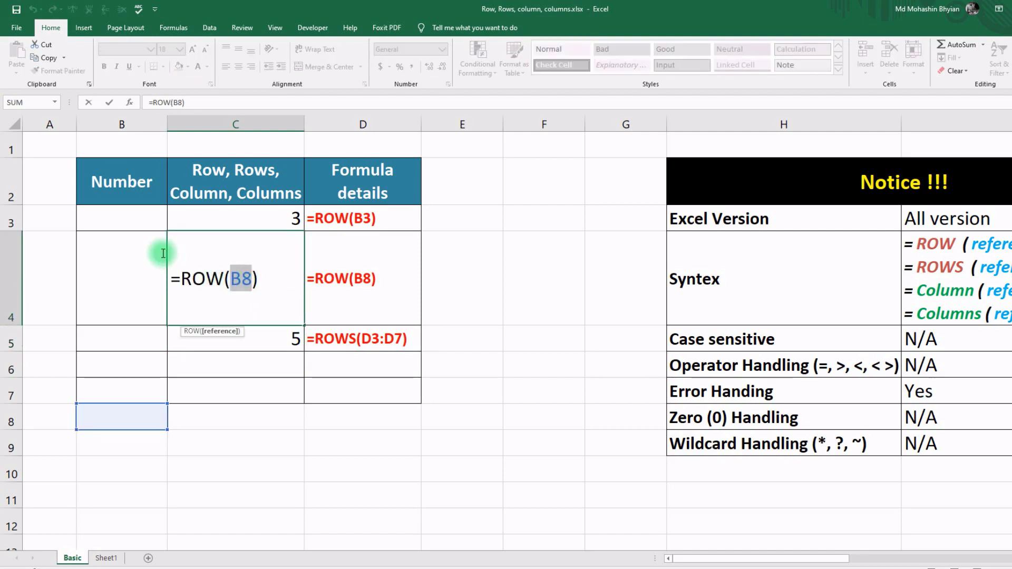
{"action": "left_click_drag", "start_coordinate": [127, 218], "coordinate": [127, 265]}
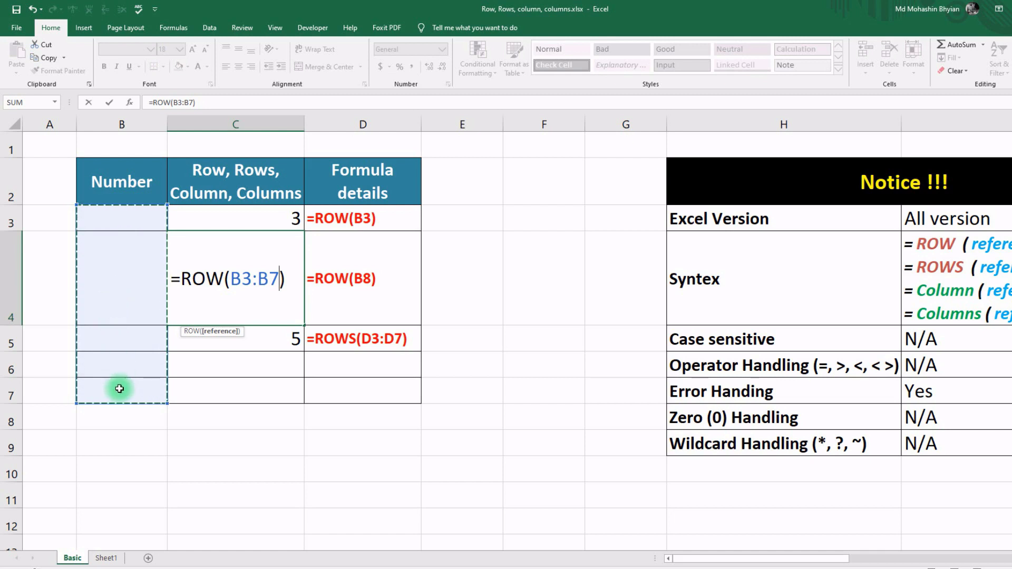
{"action": "key", "text": "Return"}
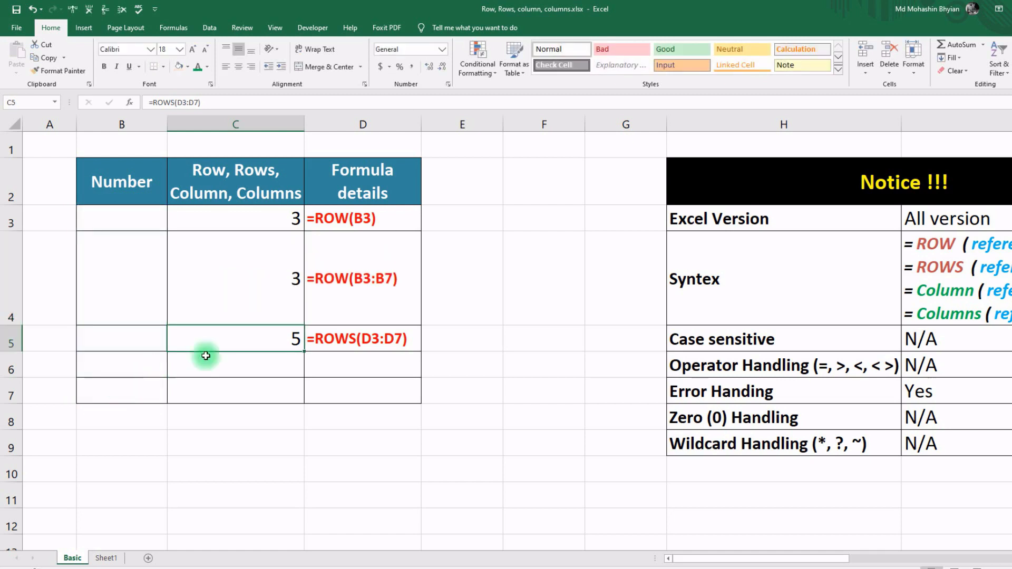
Step: Move the range used by the ROWS formula in cell C5 to B3:B7
{"action": "double_click", "coordinate": [278, 335]}
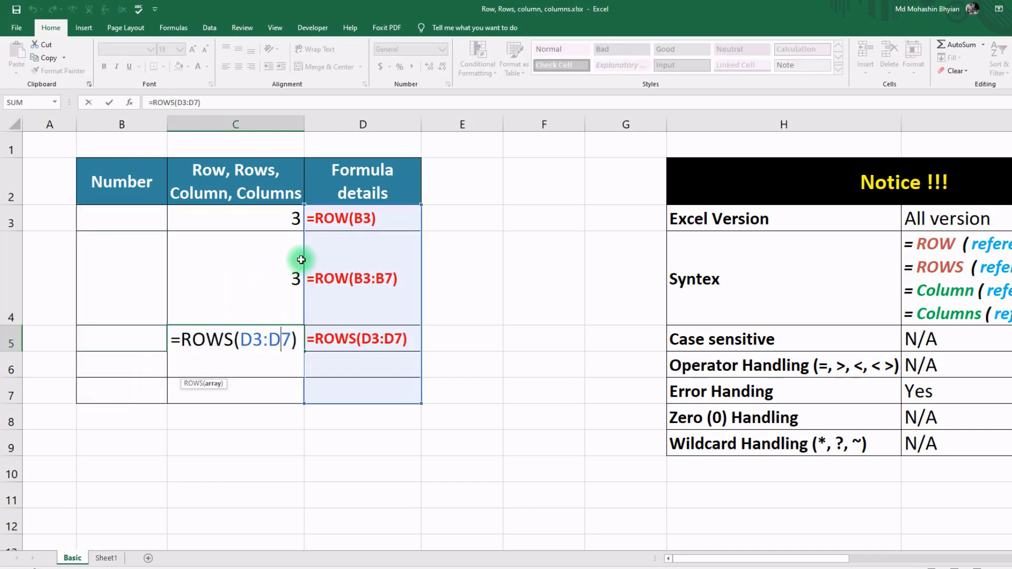
{"action": "left_click_drag", "start_coordinate": [303, 260], "coordinate": [109, 249]}
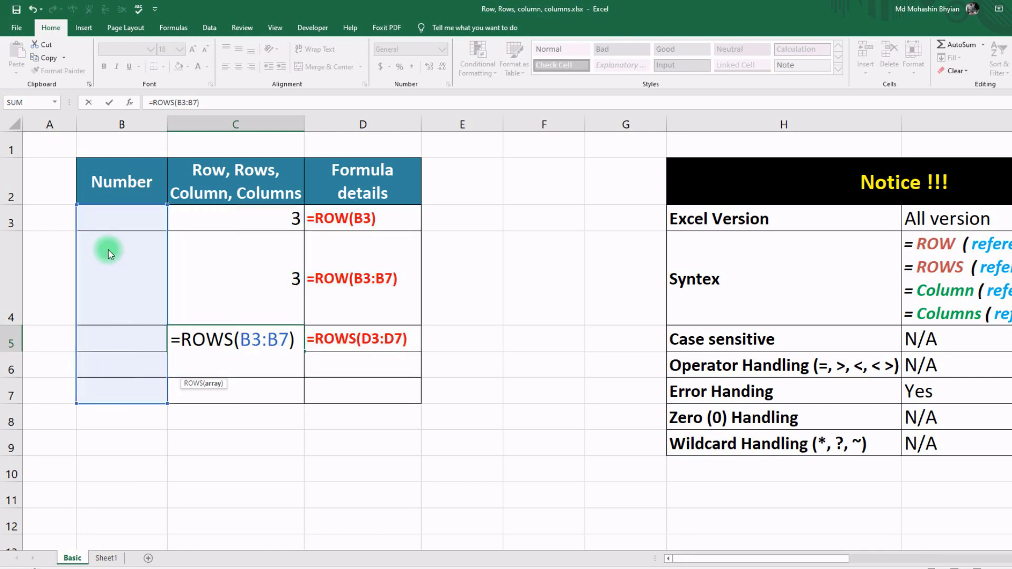
{"action": "key", "text": "Return"}
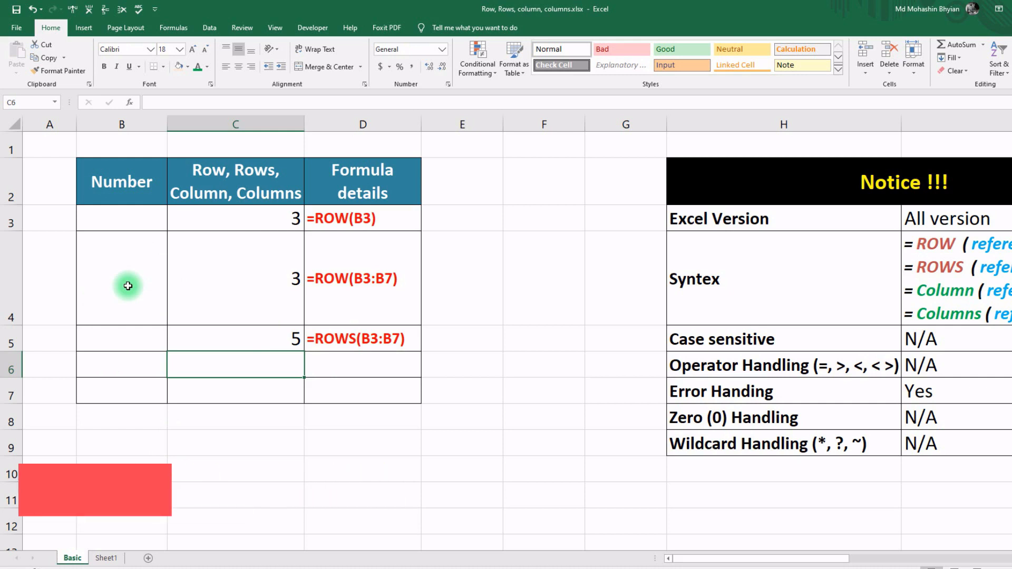
Step: Enter a COLUMN formula in cell C6 that references cell B3
{"action": "type", "text": "=cOLU"}
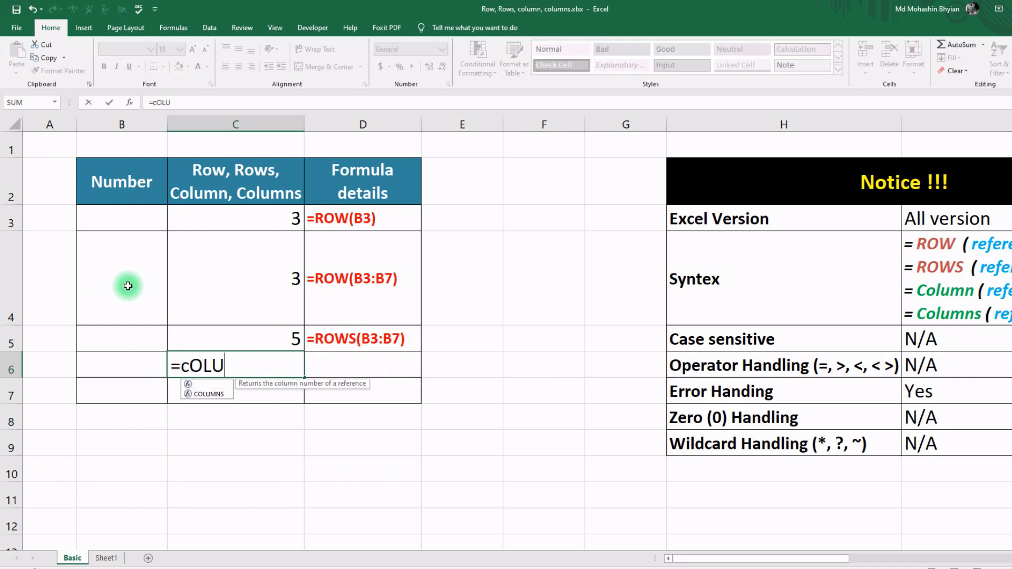
{"action": "type", "text": "MN("}
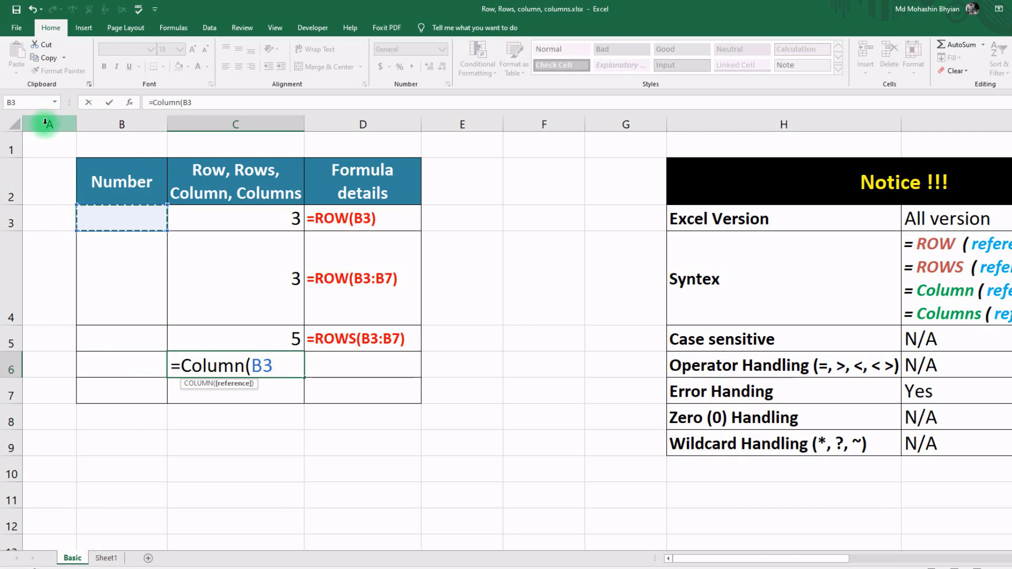
{"action": "key", "text": "Return"}
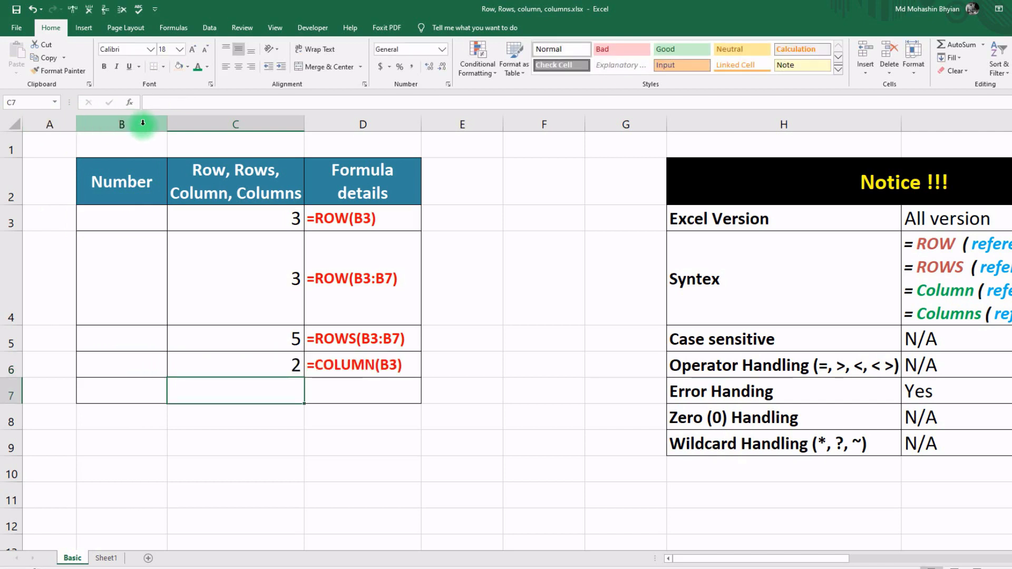
Step: Move the reference of the COLUMN formula in cell C6 to cell E2
{"action": "left_click", "coordinate": [252, 363]}
{"action": "double_click", "coordinate": [252, 363]}
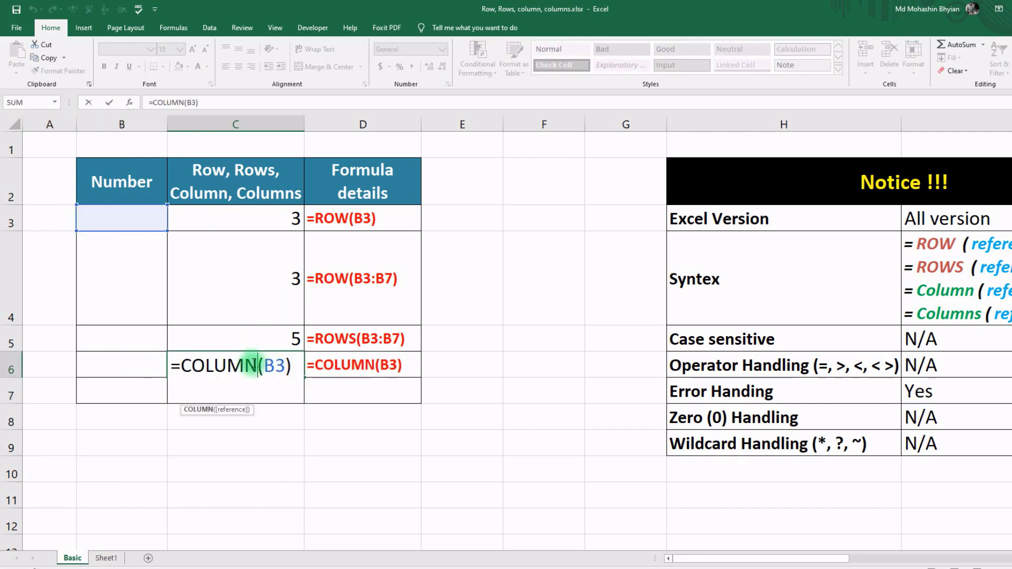
{"action": "left_click_drag", "start_coordinate": [168, 222], "coordinate": [467, 195]}
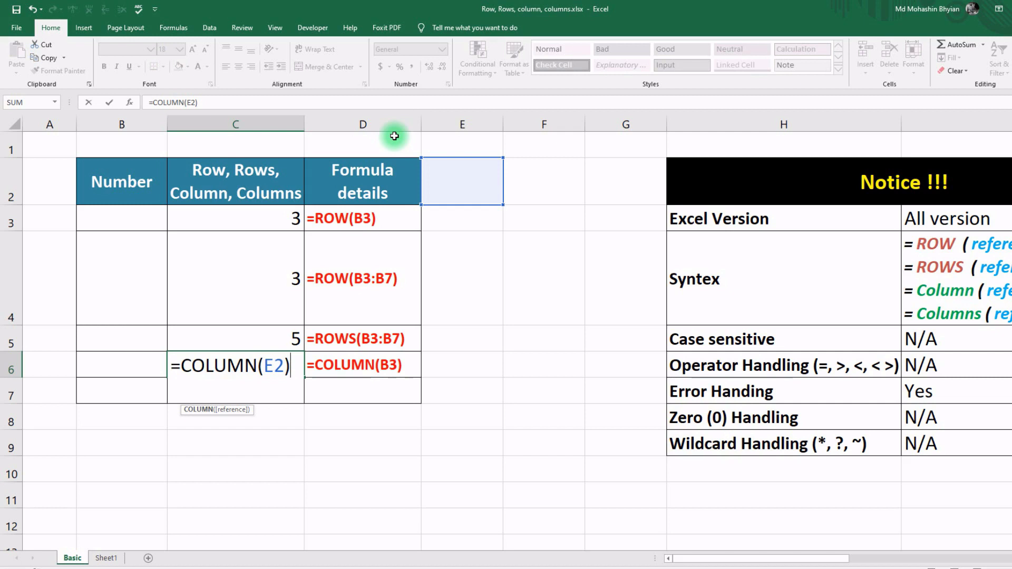
{"action": "key", "text": "Return"}
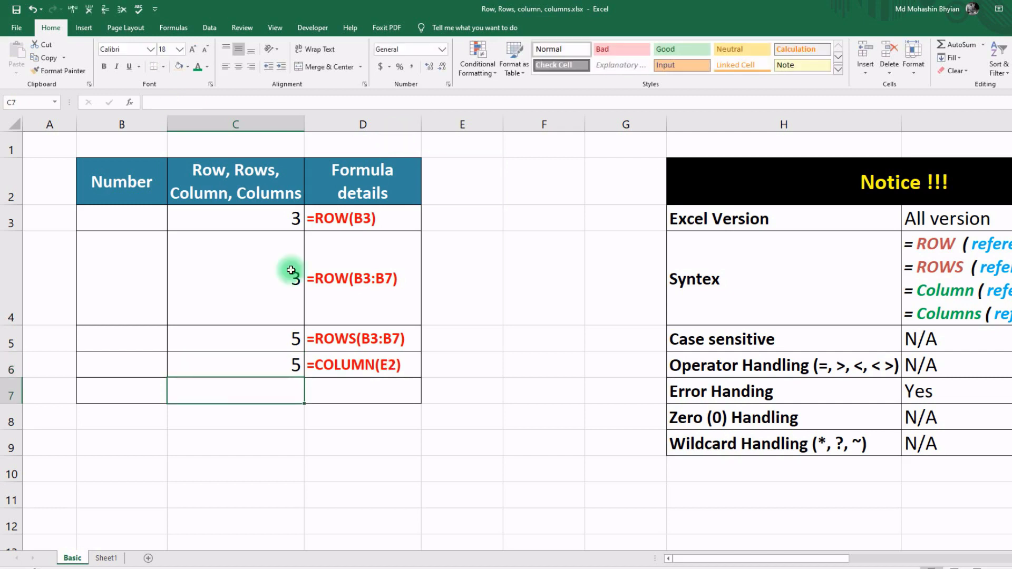
Step: Enter the formula =COLUMNS(B2:D2) in cell C7, using the table's header cells as the array
{"action": "left_click", "coordinate": [244, 364]}
{"action": "left_click", "coordinate": [258, 396]}
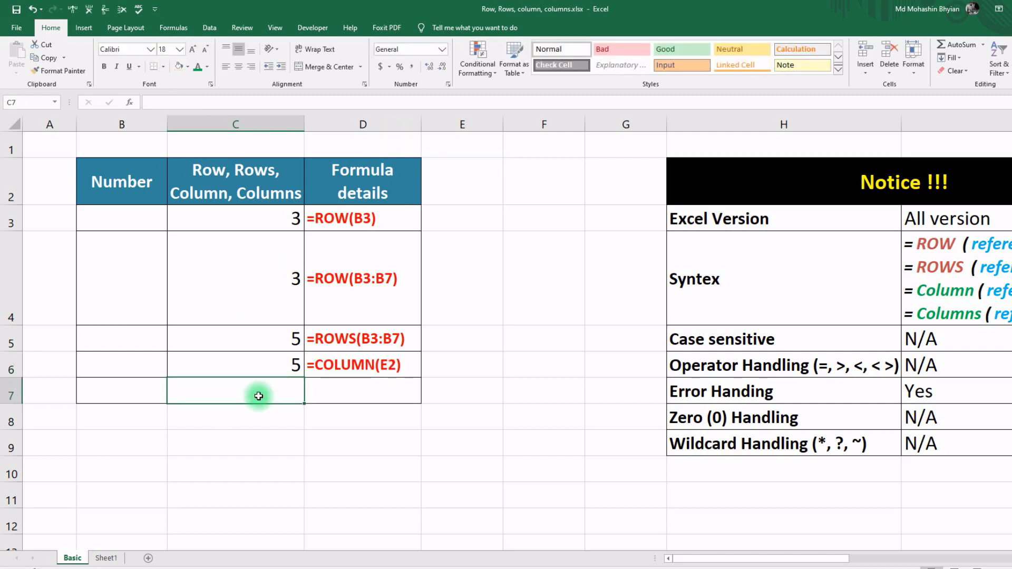
{"action": "type", "text": "=Col"}
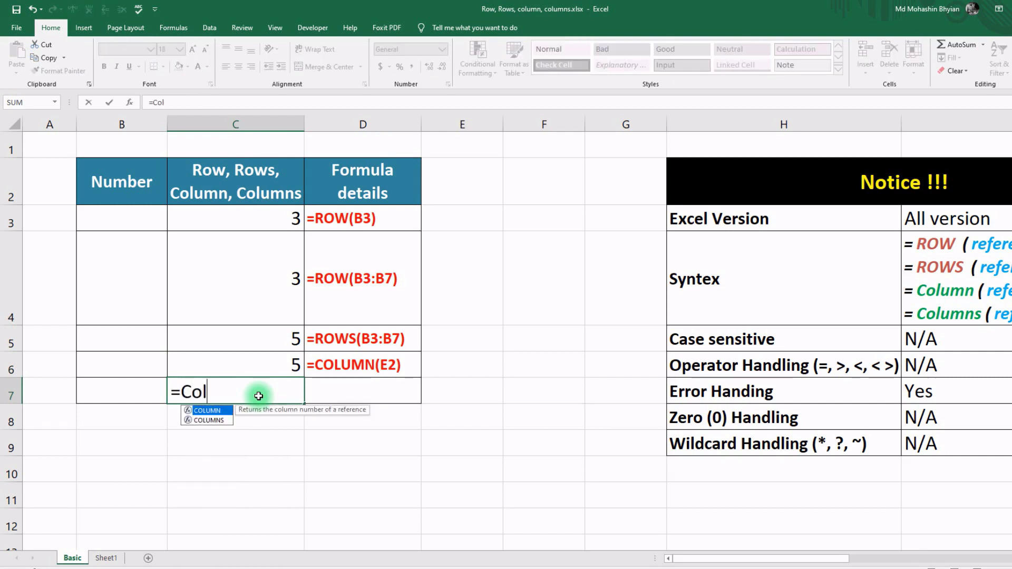
{"action": "type", "text": "umns("}
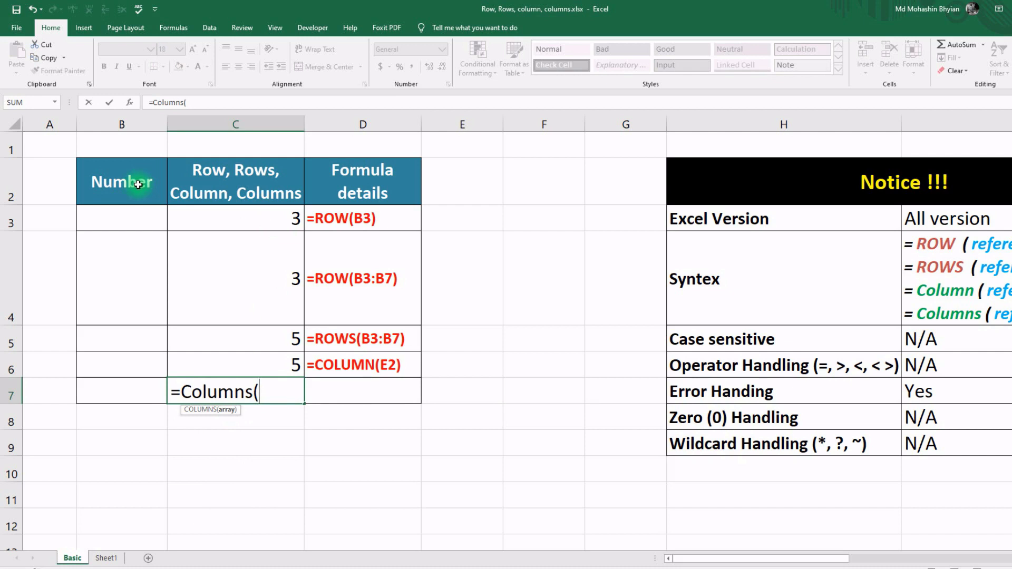
{"action": "left_click_drag", "start_coordinate": [134, 184], "coordinate": [360, 185]}
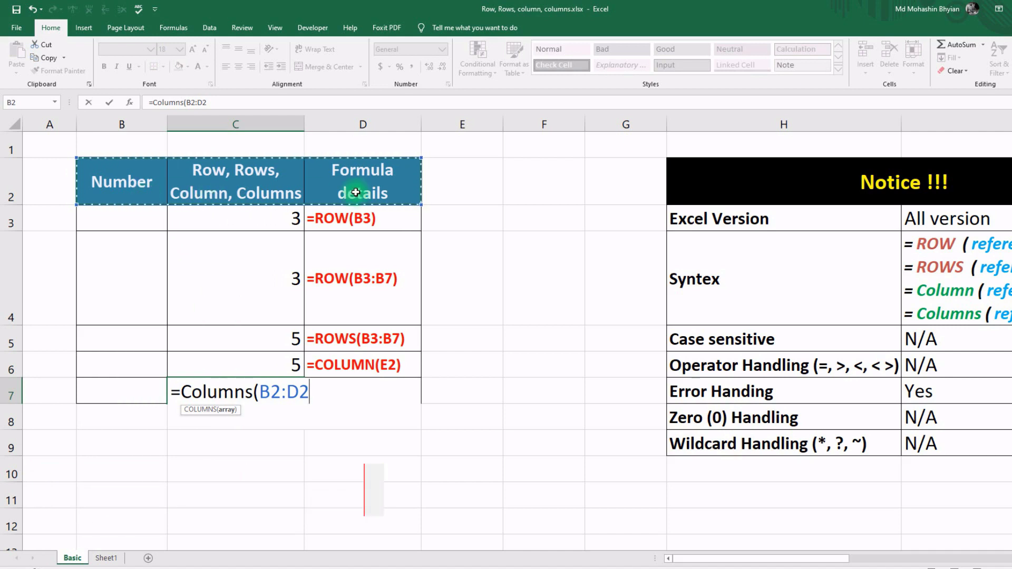
{"action": "key", "text": "Return"}
{"action": "left_click", "coordinate": [298, 389]}
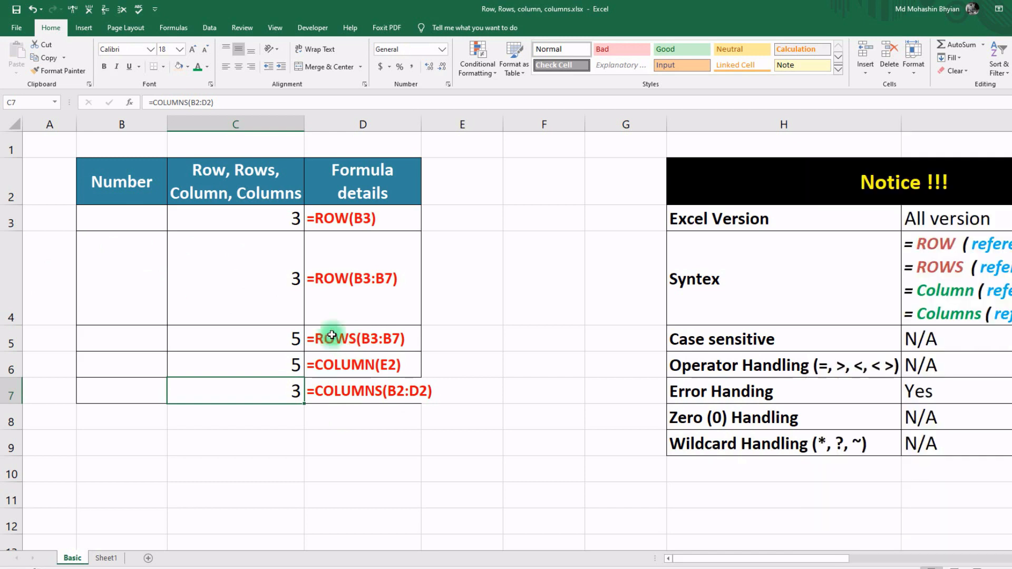
{"action": "left_click_drag", "start_coordinate": [134, 221], "coordinate": [144, 384]}
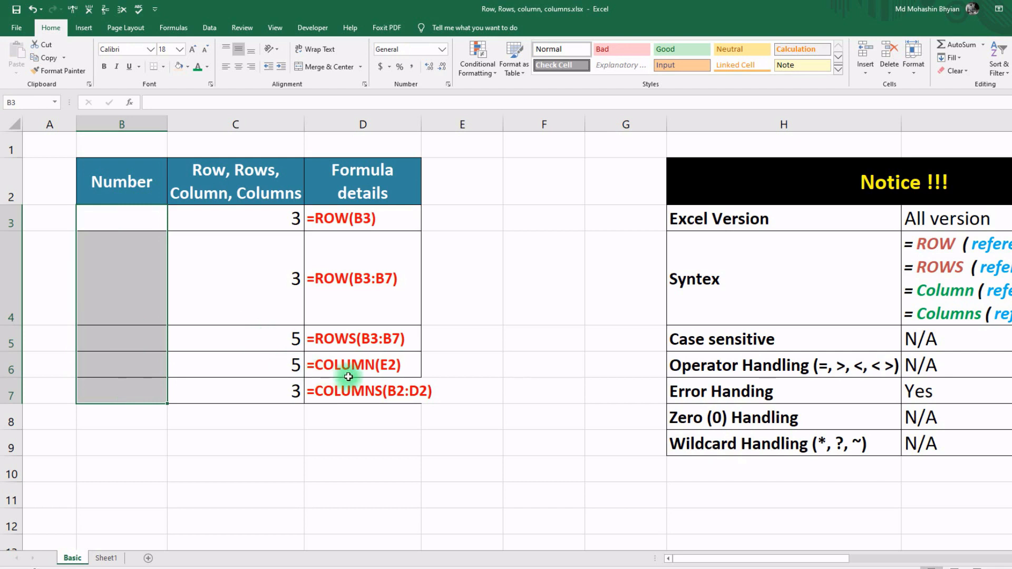
{"action": "left_click", "coordinate": [262, 368]}
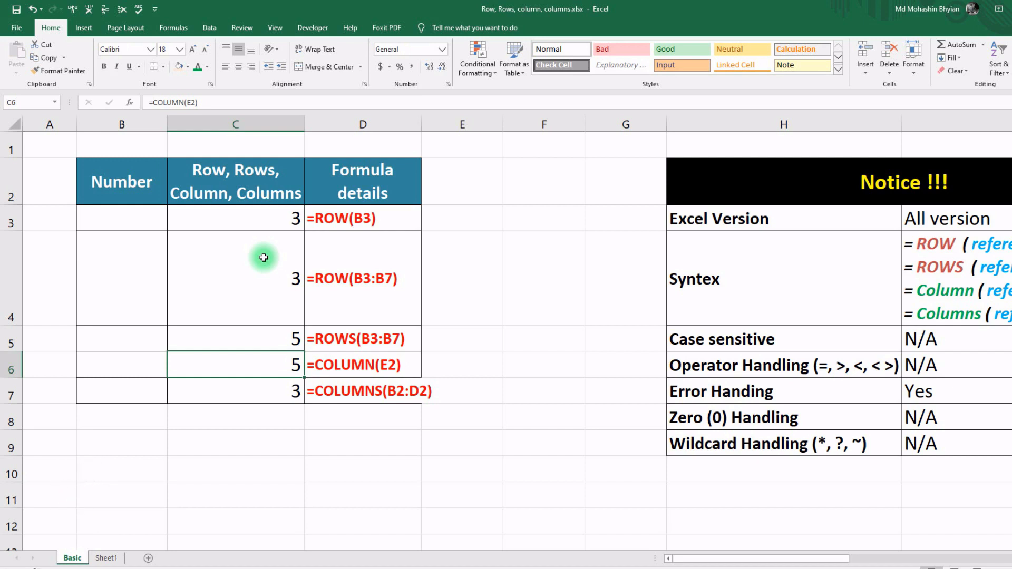
Step: Enter the formula =ROW(A1) in cell A3 and fill it down to A7 as serial numbers
{"action": "left_click", "coordinate": [68, 223]}
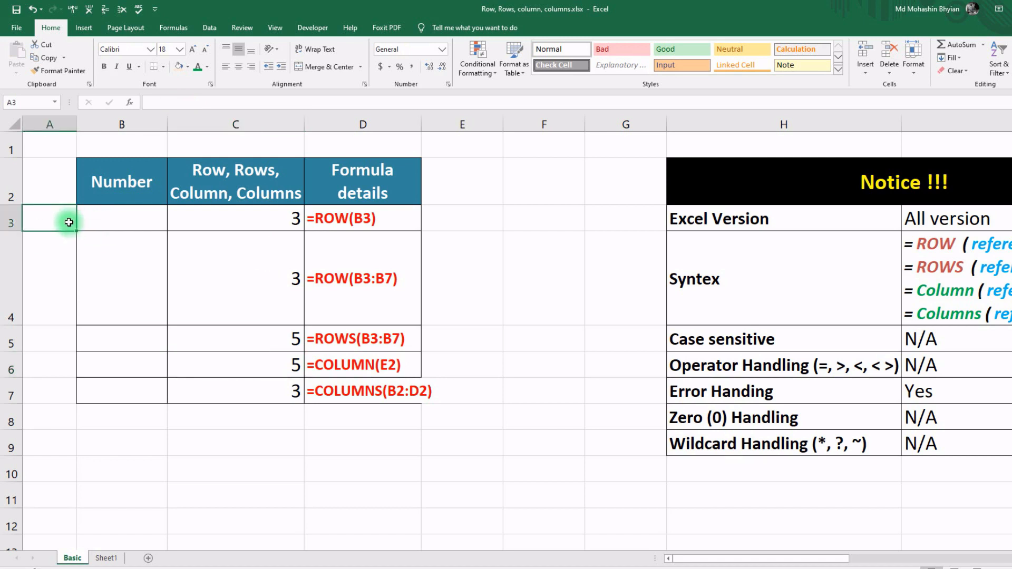
{"action": "type", "text": "r"}
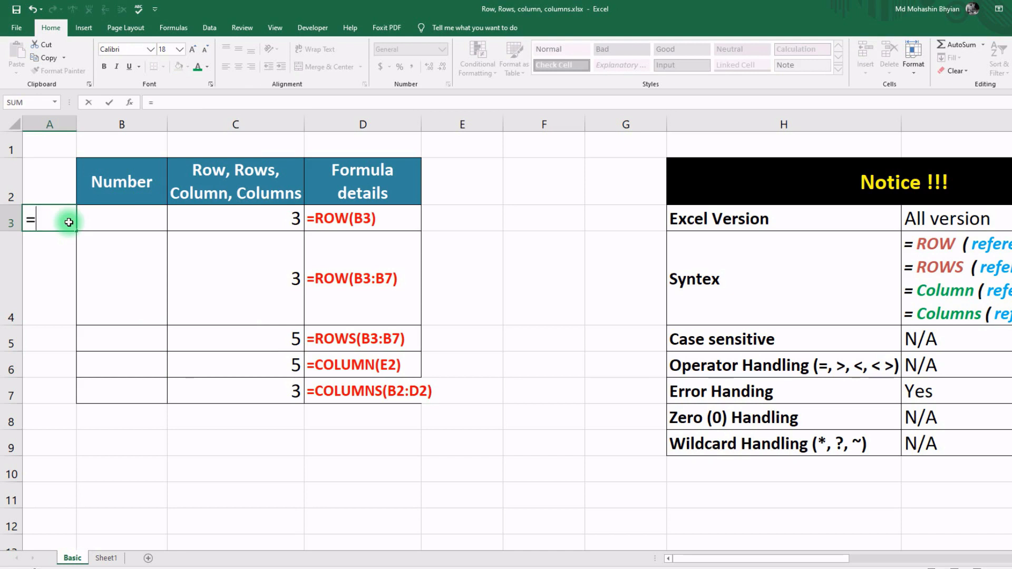
{"action": "type", "text": "row("}
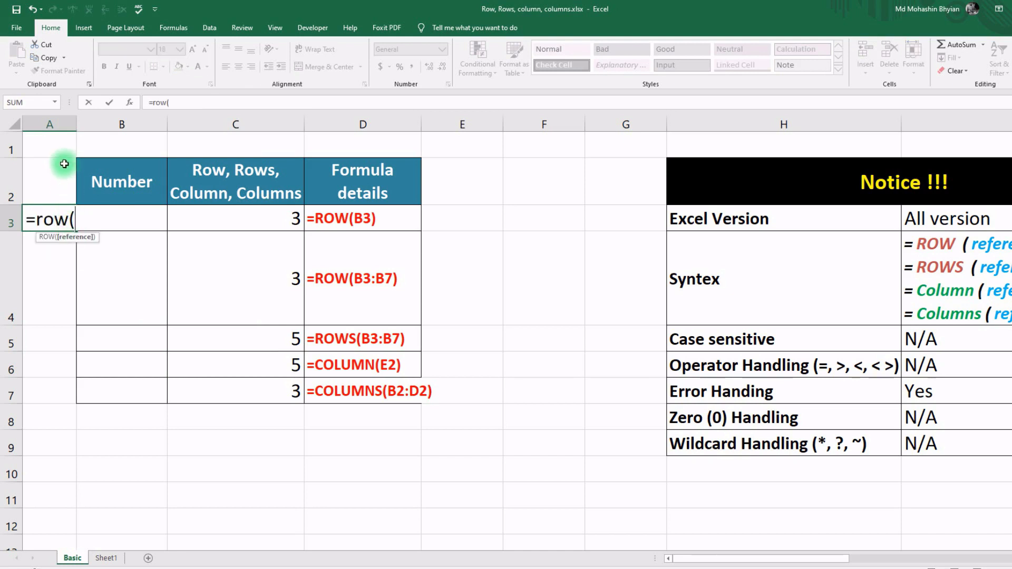
{"action": "left_click", "coordinate": [57, 149]}
{"action": "key", "text": "Return"}
{"action": "left_click", "coordinate": [57, 209]}
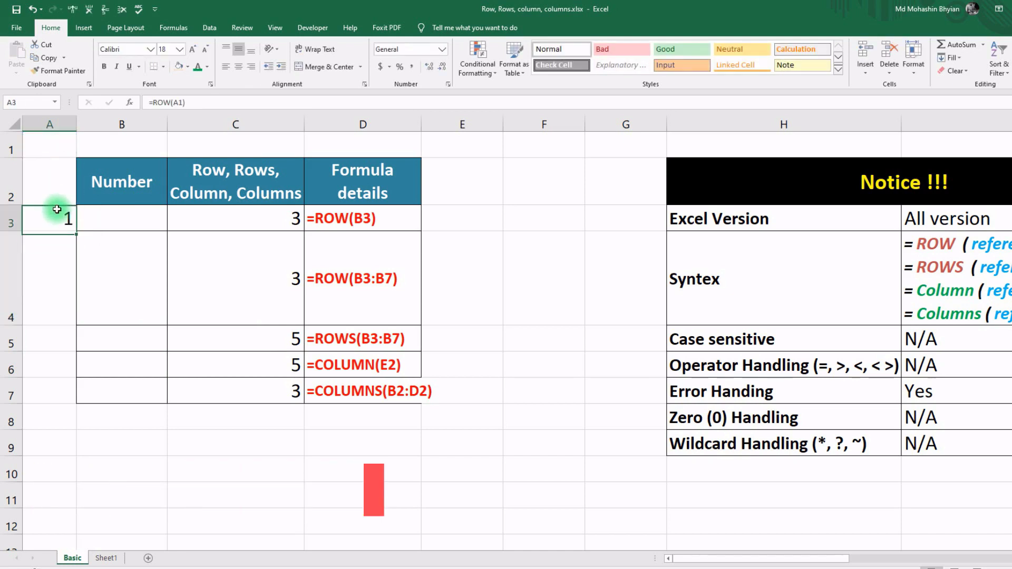
{"action": "left_click_drag", "start_coordinate": [76, 233], "coordinate": [63, 399]}
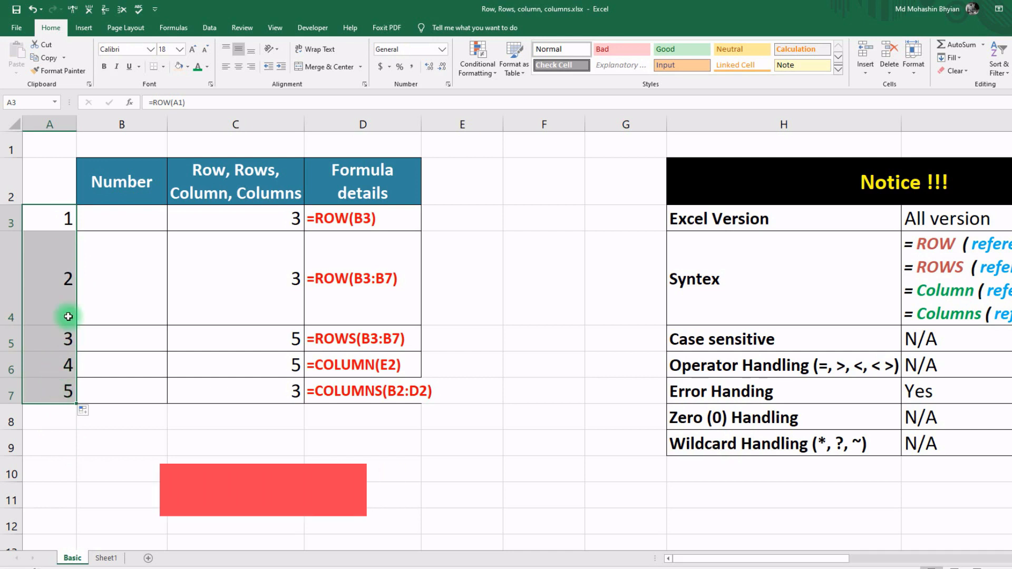
Step: Copy the serial-number formula from cell A7 into cell A10
{"action": "left_click", "coordinate": [63, 392]}
{"action": "key", "text": "ctrl+c"}
{"action": "left_click", "coordinate": [59, 451]}
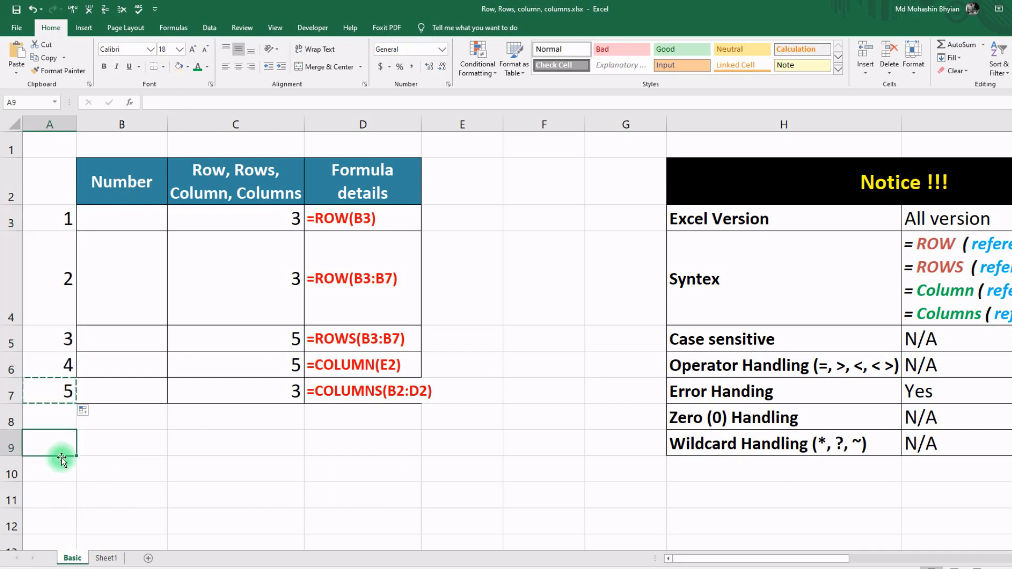
{"action": "left_click", "coordinate": [59, 465]}
{"action": "key", "text": "ctrl+v"}
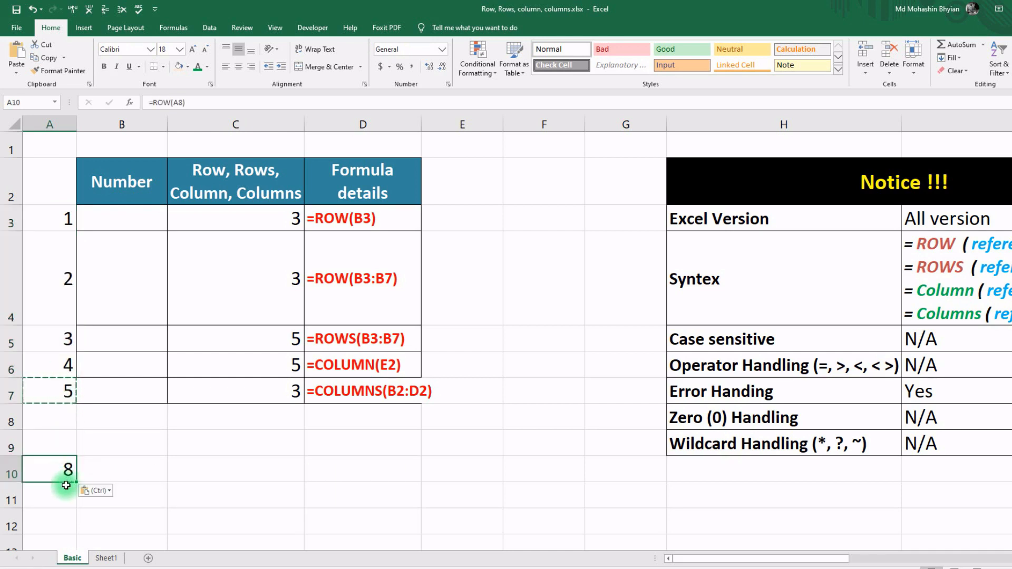
{"action": "left_click", "coordinate": [73, 399]}
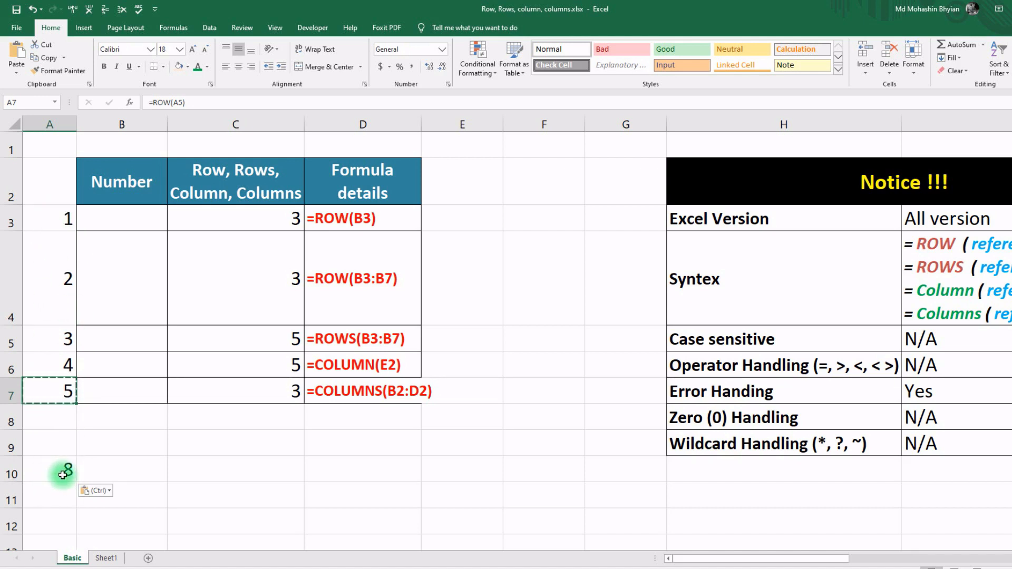
Step: Insert a blank row above row 6 and fill the ROW formula from A5 down to A11
{"action": "left_click", "coordinate": [10, 365]}
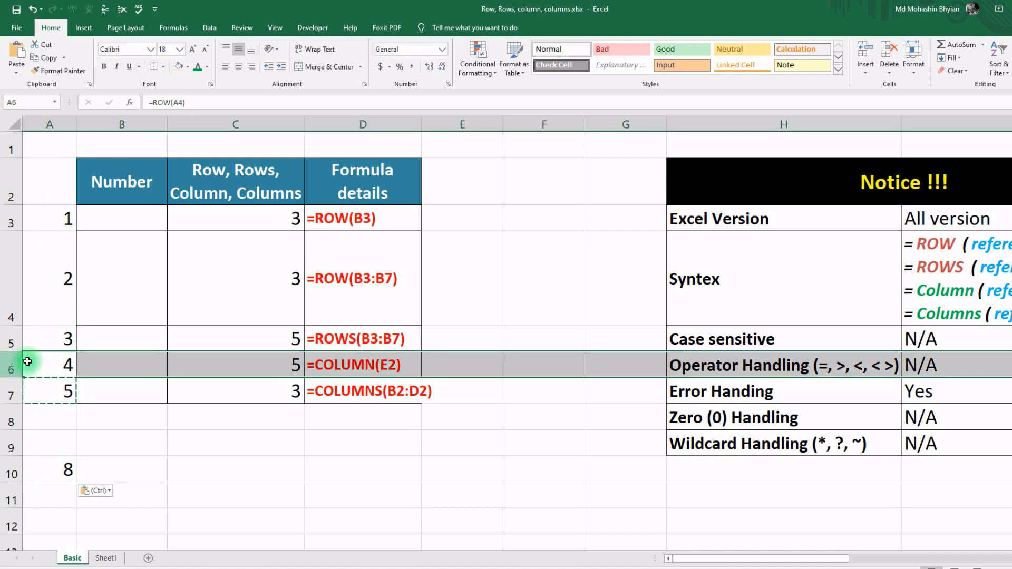
{"action": "left_click", "coordinate": [105, 11]}
{"action": "left_click", "coordinate": [80, 347]}
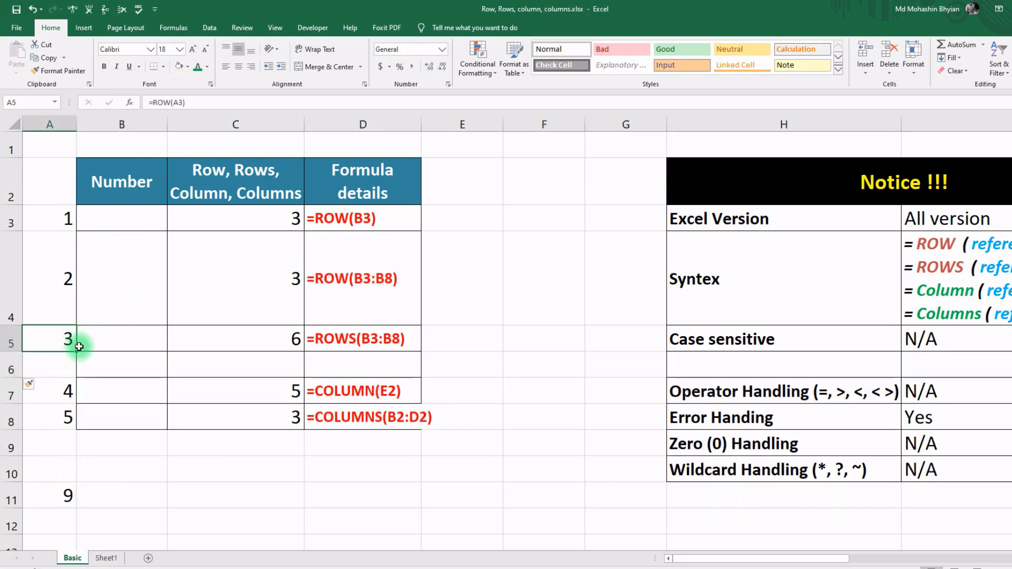
{"action": "left_click_drag", "start_coordinate": [79, 352], "coordinate": [80, 488]}
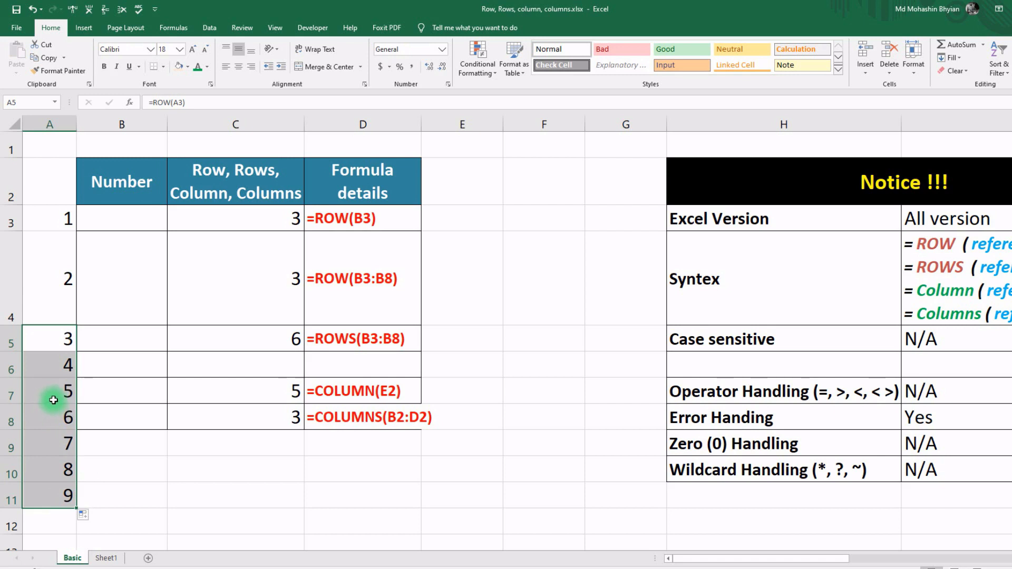
Step: Undo the column A fill and the row insertion
{"action": "key", "text": "ctrl+z"}
{"action": "key", "text": "ctrl+z"}
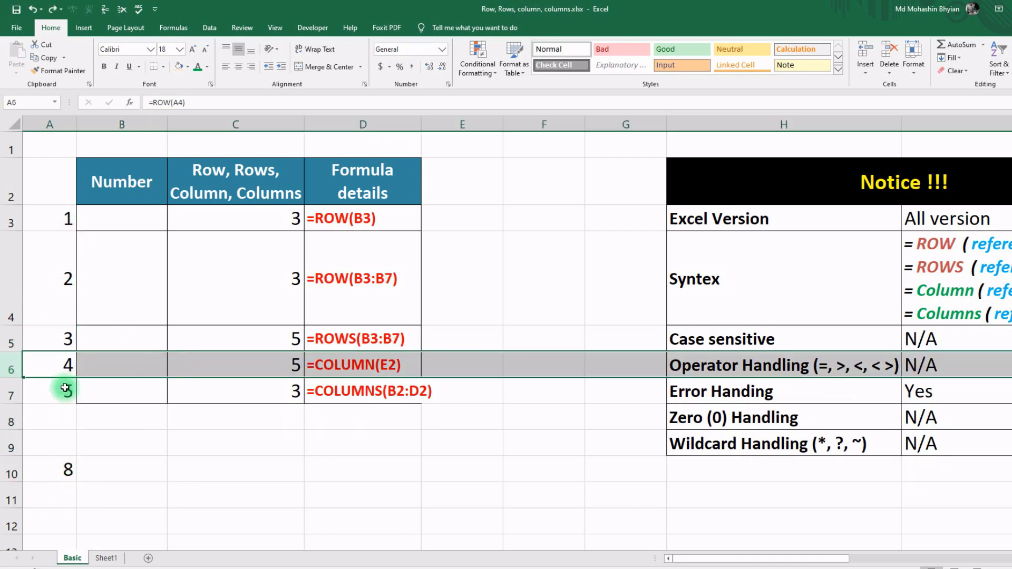
{"action": "left_click", "coordinate": [359, 374]}
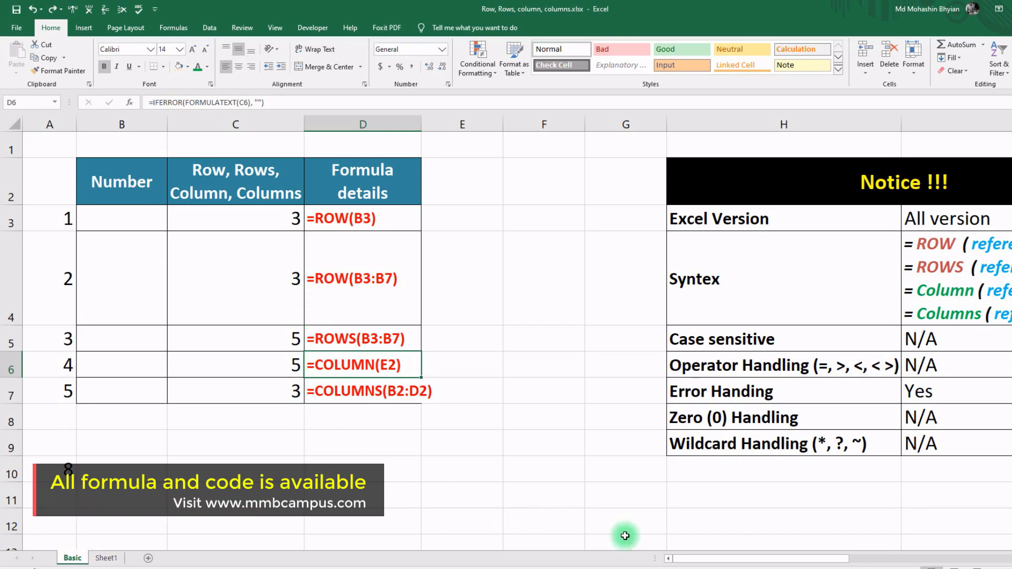
Step: Change the argument of the ROWS syntax line in the Notice table's cell I4 to Array
{"action": "left_click_drag", "start_coordinate": [694, 557], "coordinate": [798, 547]}
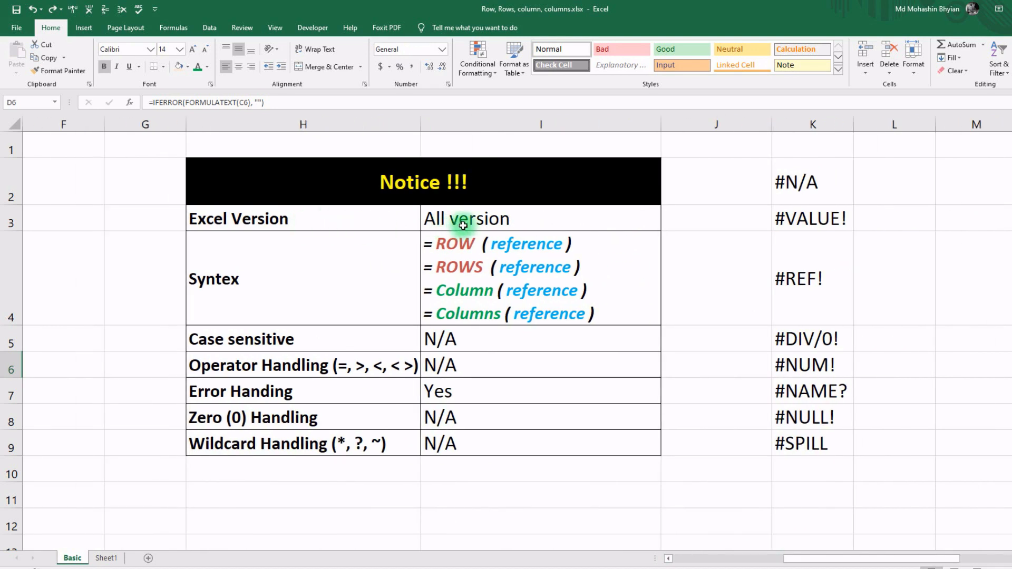
{"action": "double_click", "coordinate": [527, 269]}
{"action": "double_click", "coordinate": [526, 267]}
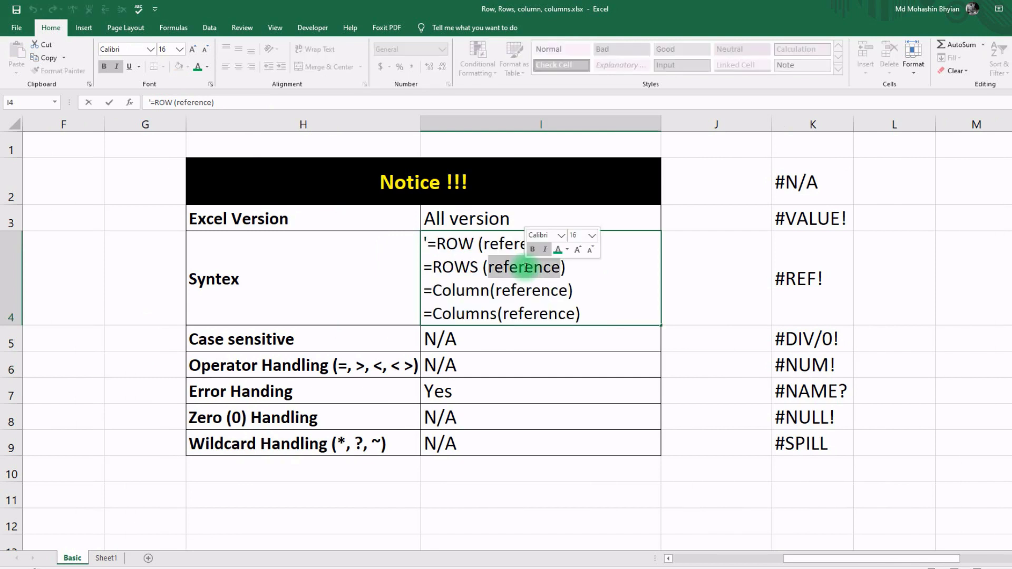
{"action": "type", "text": "Array"}
{"action": "key", "text": "Return"}
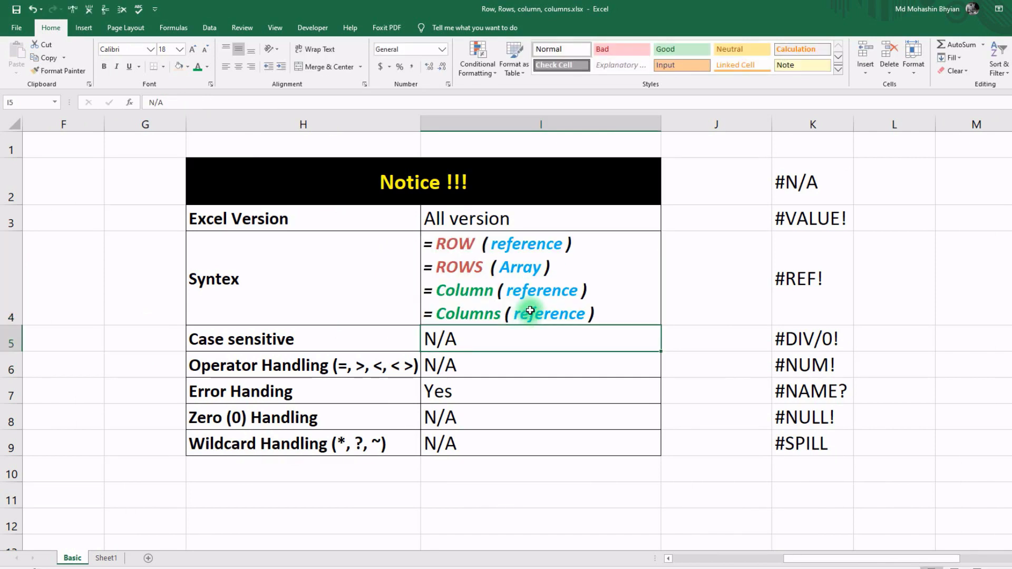
Step: Change the argument of the Columns syntax line in cell I4 to array
{"action": "double_click", "coordinate": [529, 311]}
{"action": "double_click", "coordinate": [532, 313]}
{"action": "type", "text": "array"}
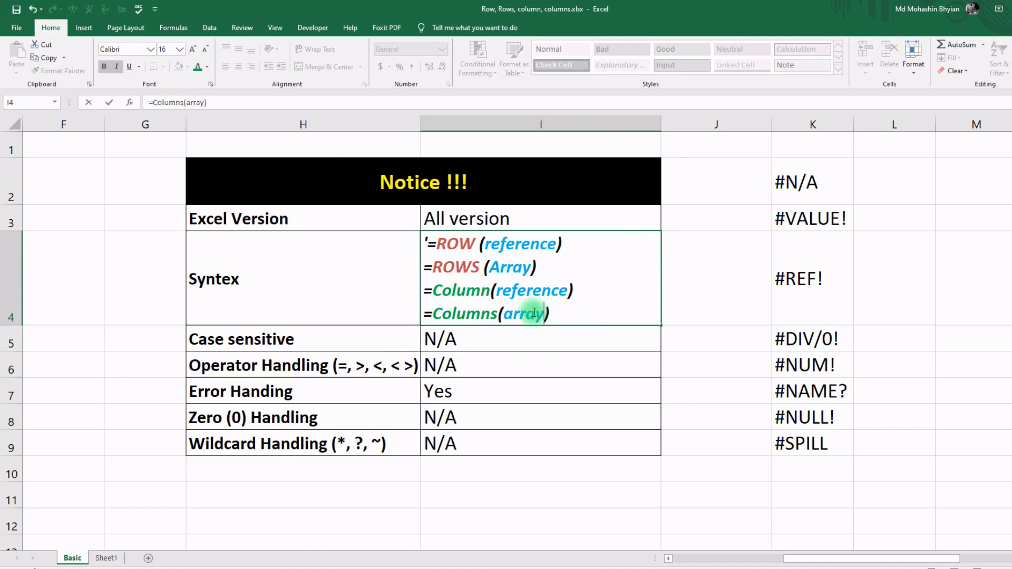
{"action": "key", "text": "Return"}
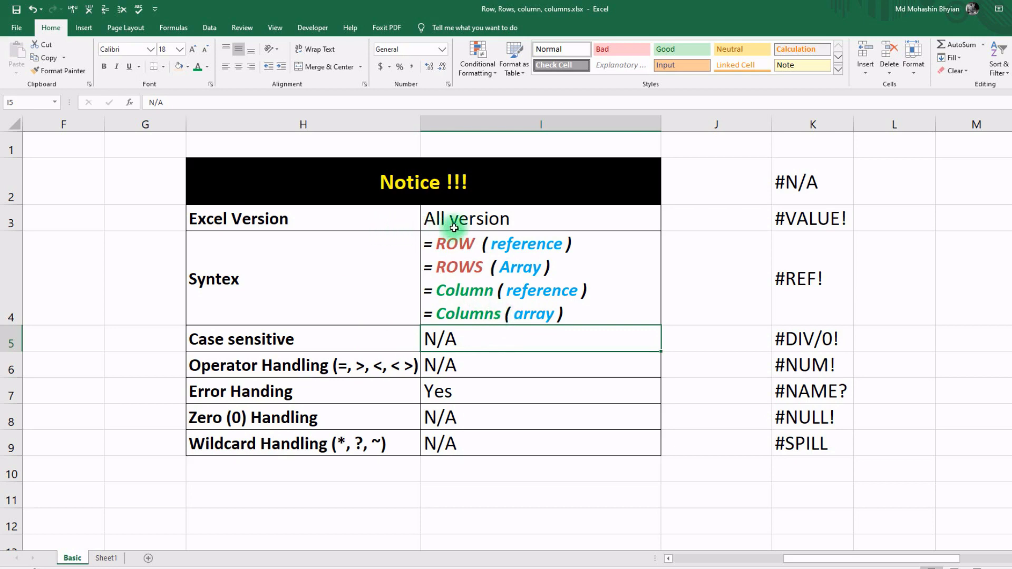
Step: Try the COLUMNS formula in cell C7 with the single-column range B2:B7
{"action": "left_click_drag", "start_coordinate": [804, 558], "coordinate": [656, 546]}
{"action": "left_click", "coordinate": [315, 391]}
{"action": "double_click", "coordinate": [297, 387]}
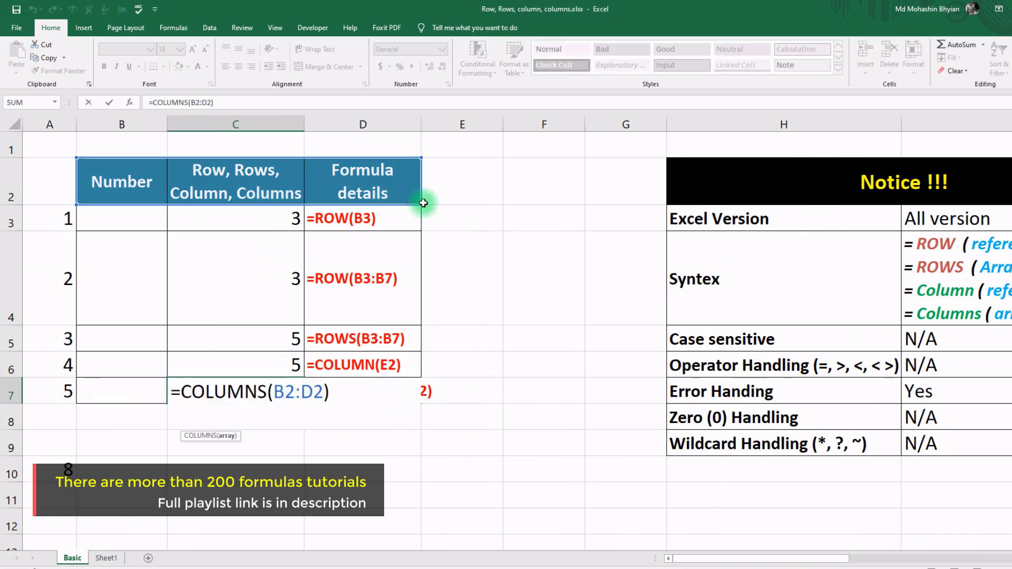
{"action": "mouse_move", "coordinate": [419, 203]}
{"action": "left_mouse_down"}
{"action": "mouse_move", "coordinate": [127, 372]}
{"action": "mouse_move", "coordinate": [124, 392]}
{"action": "left_mouse_up"}
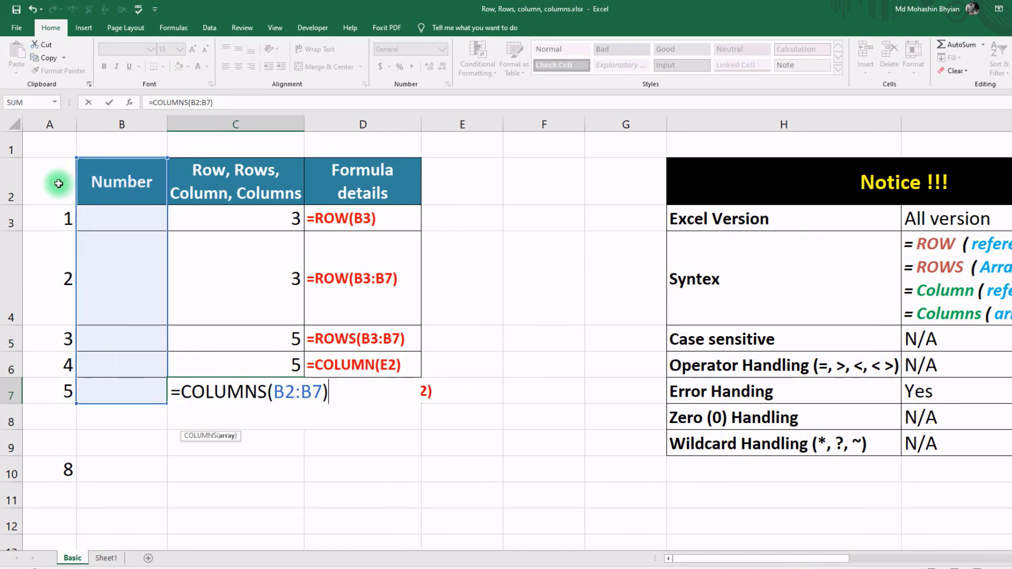
{"action": "key", "text": "ctrl+Return"}
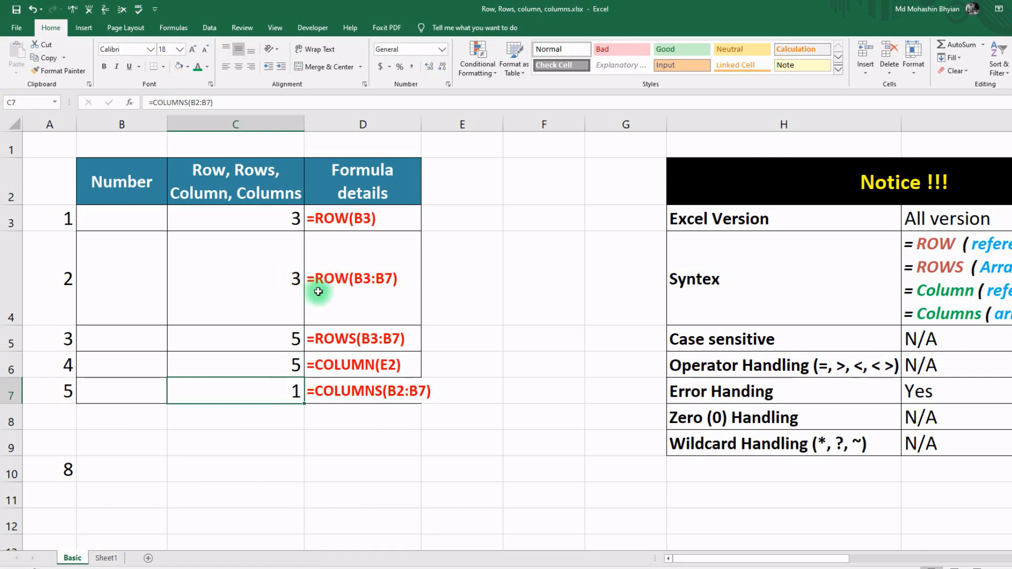
Step: Check the Error Handing entry in the Notice table
{"action": "scroll", "coordinate": [317, 294], "scroll_direction": "right", "scroll_amount": 3}
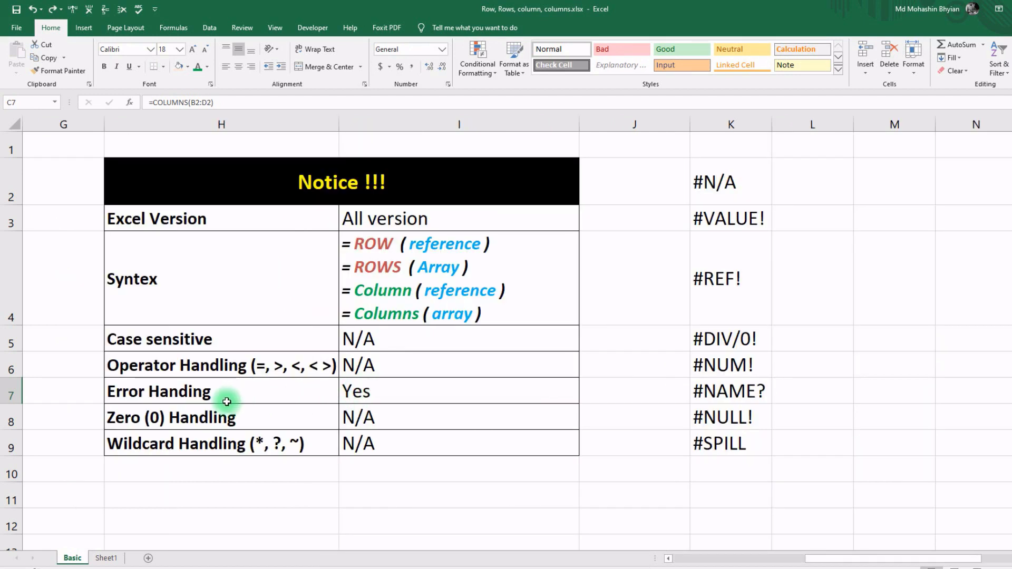
{"action": "left_click", "coordinate": [398, 400]}
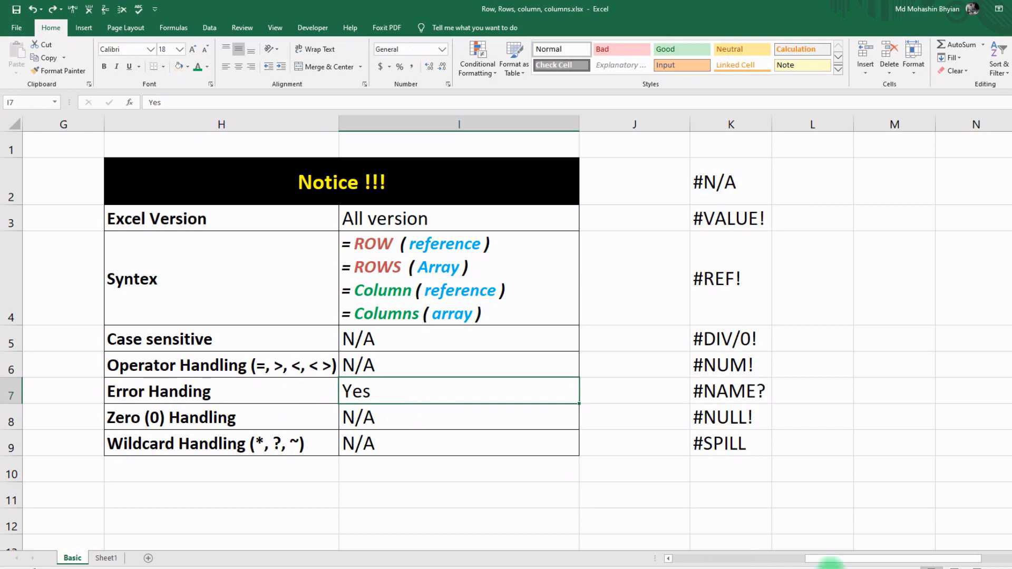
{"action": "scroll", "coordinate": [817, 551], "scroll_direction": "left", "scroll_amount": 3}
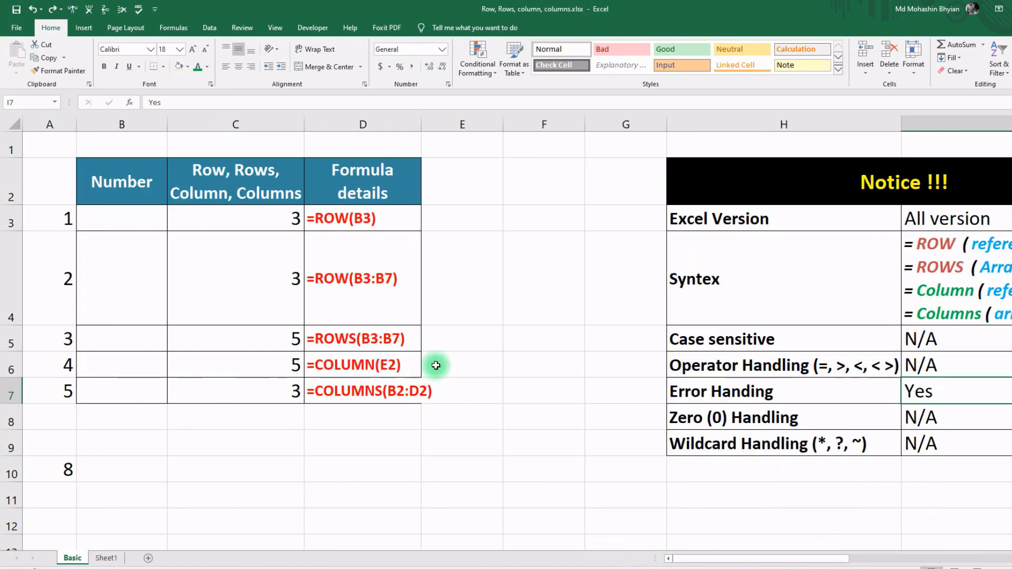
Step: Inspect the reference argument of the ROW formula in cell C3
{"action": "double_click", "coordinate": [279, 219]}
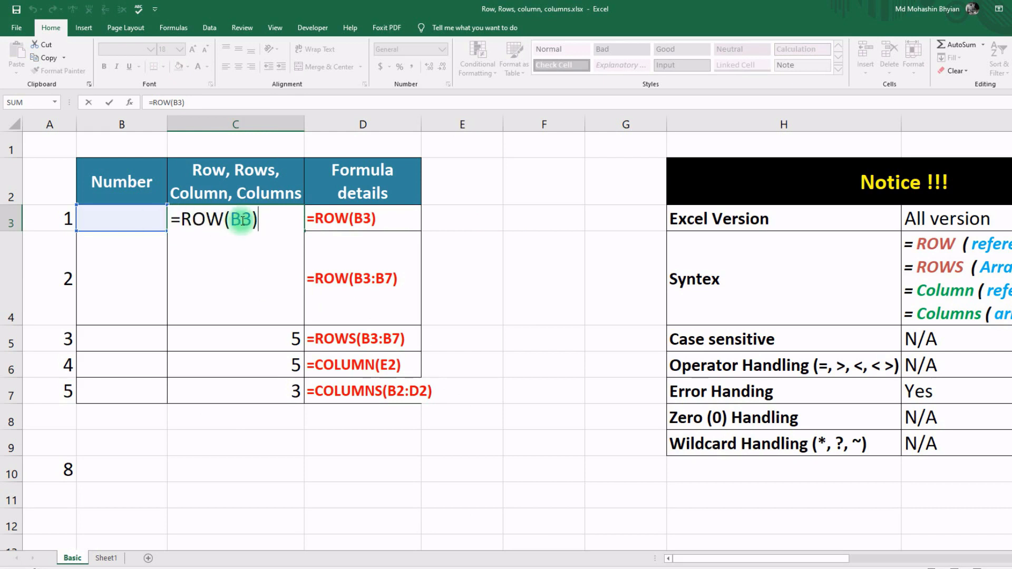
{"action": "key", "text": "Left"}
{"action": "key", "text": "Left"}
{"action": "key", "text": "Left"}
{"action": "key", "text": "Left"}
{"action": "key", "text": "Left"}
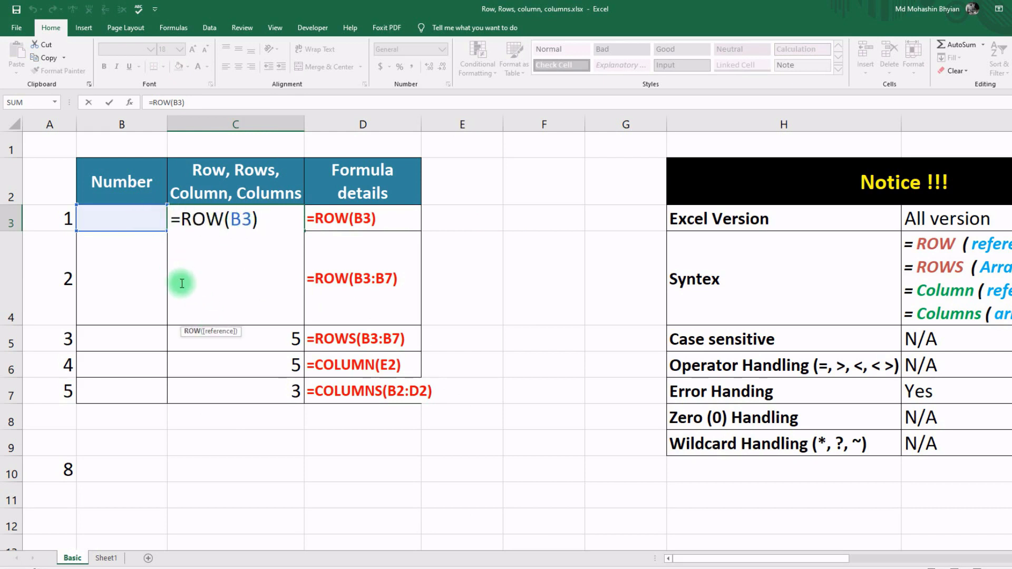
{"action": "key", "text": "ctrl+Return"}
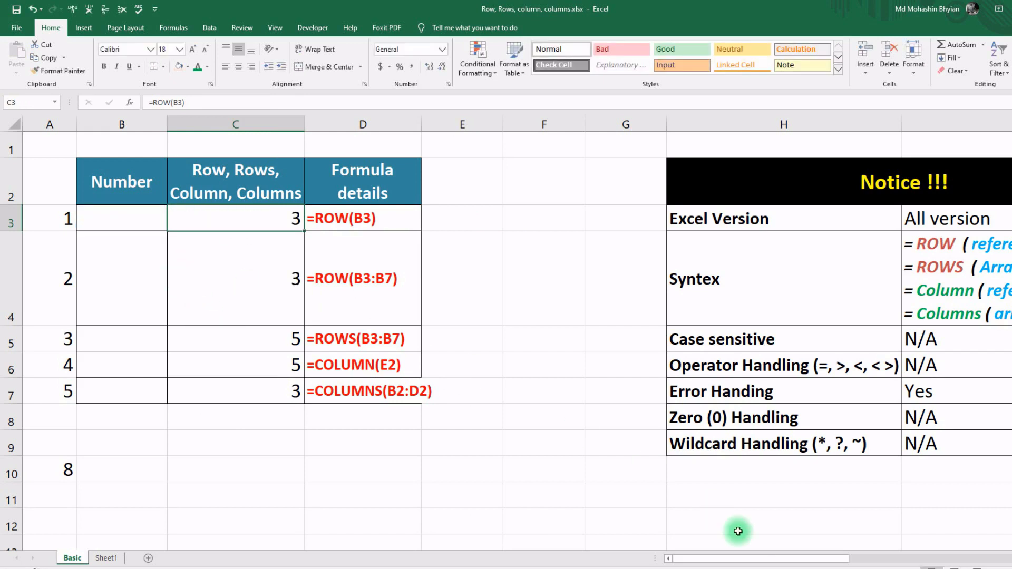
Step: Copy the #N/A error value from cell K2 into cell B3 of the Number column
{"action": "left_click_drag", "start_coordinate": [762, 559], "coordinate": [928, 544]}
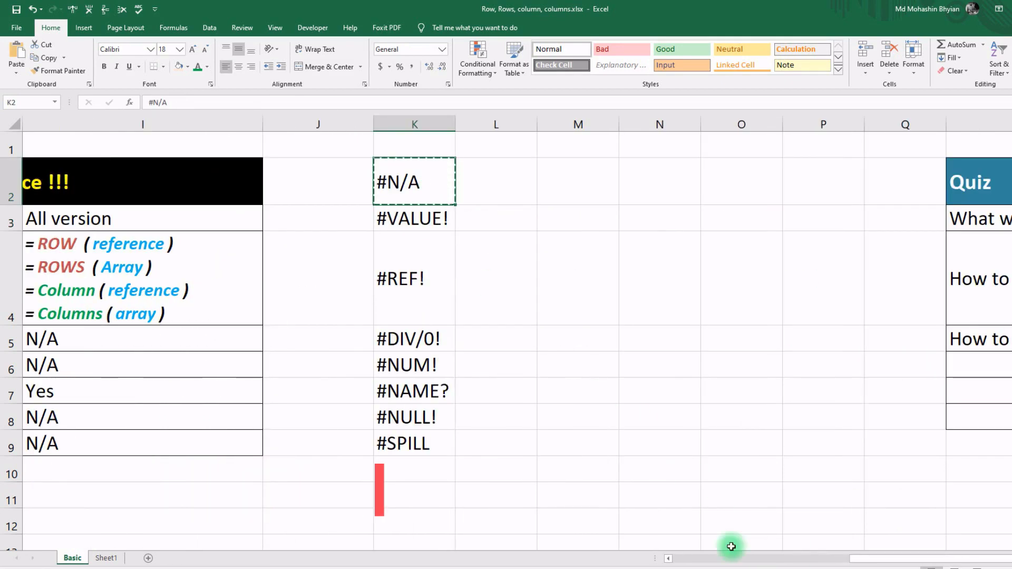
{"action": "left_click_drag", "start_coordinate": [860, 556], "coordinate": [527, 556]}
{"action": "left_click", "coordinate": [107, 218]}
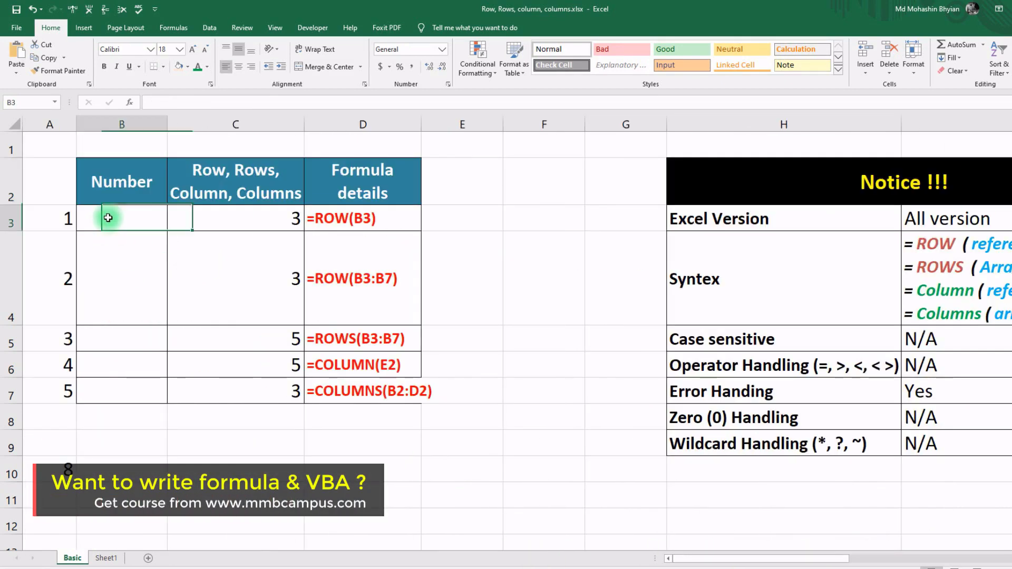
{"action": "type", "text": "#N/A"}
{"action": "left_click", "coordinate": [255, 222]}
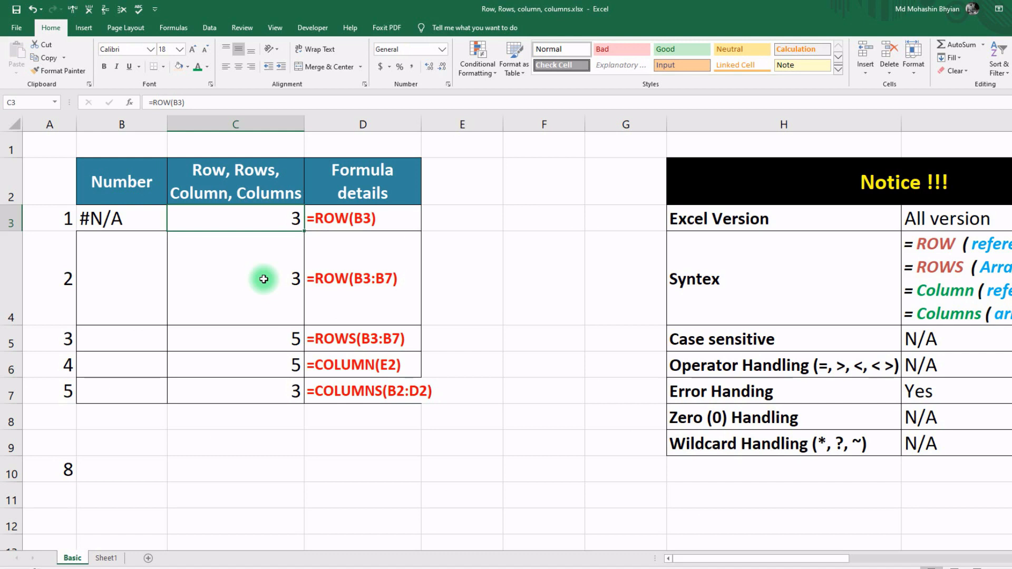
{"action": "left_click", "coordinate": [124, 218]}
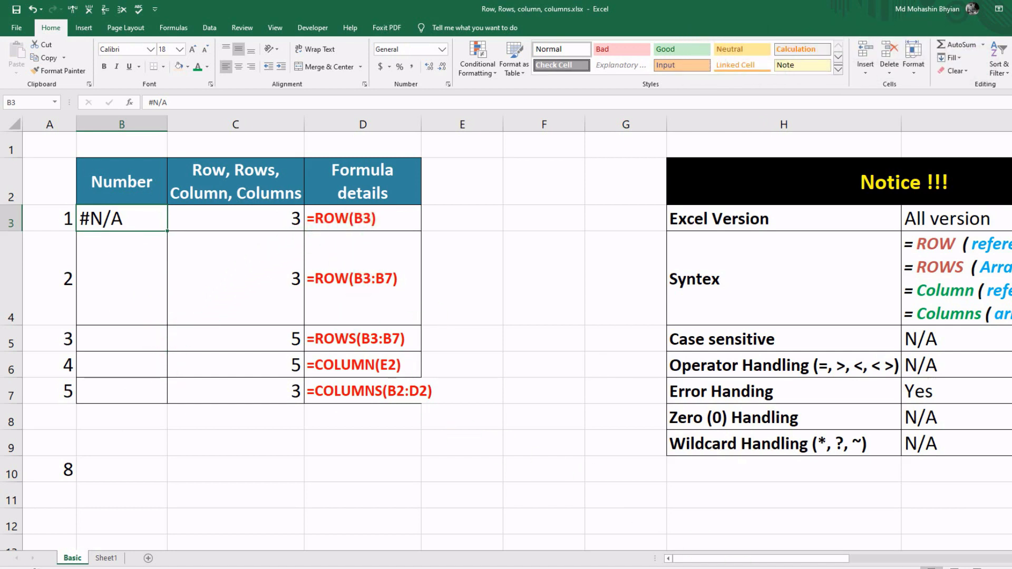
{"action": "left_click", "coordinate": [610, 488]}
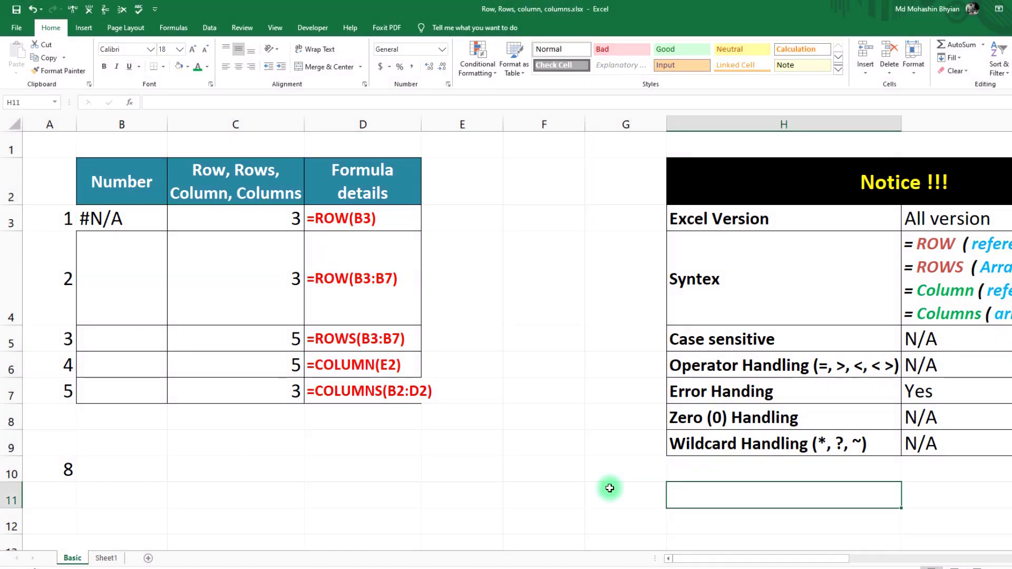